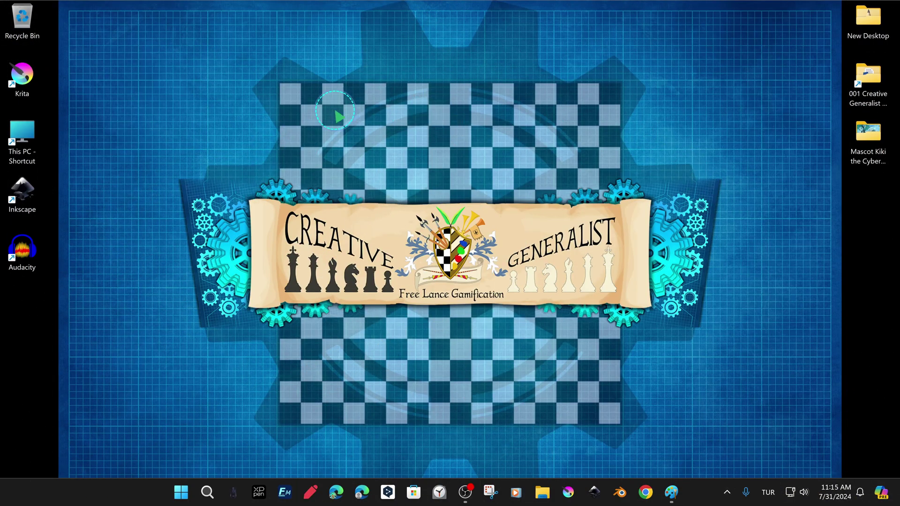
# Launch Krita and create a new landscape document from the A3 (600 ppi) preset.
pyautogui.click(22, 75)
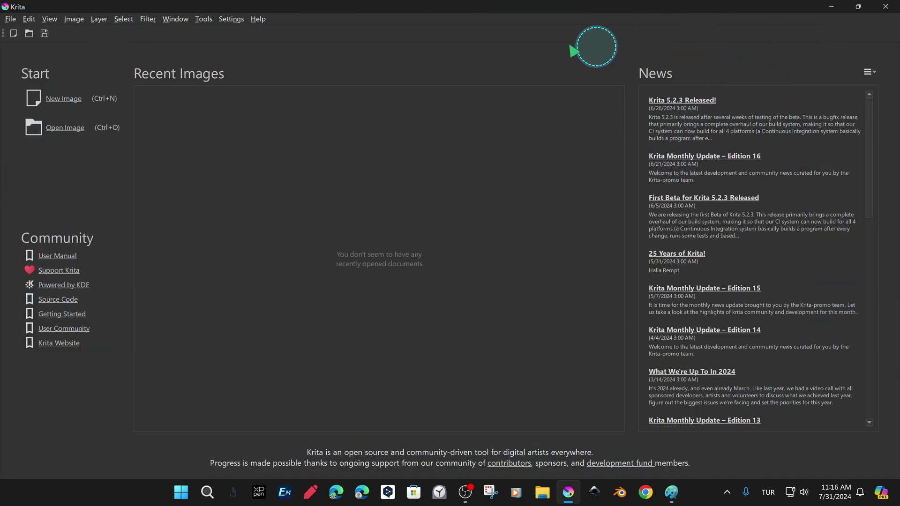
pyautogui.click(62, 103)
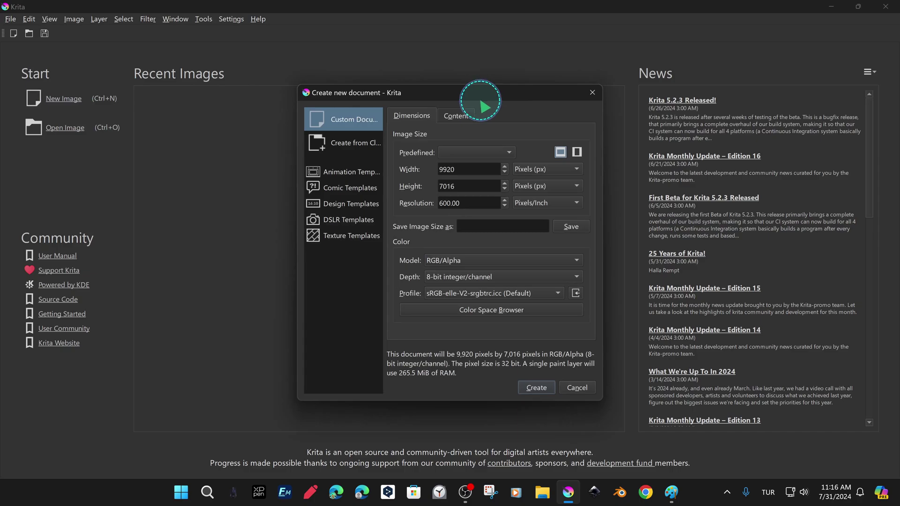
pyautogui.click(492, 153)
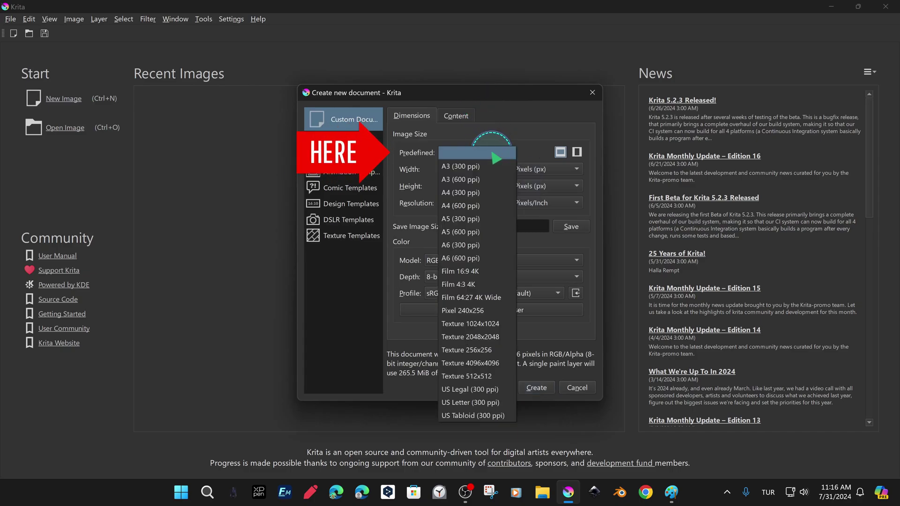
pyautogui.click(478, 178)
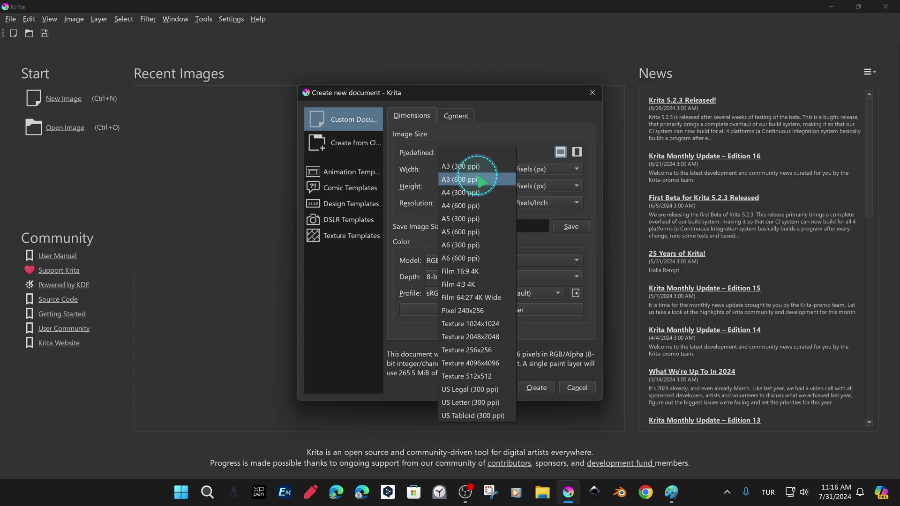
pyautogui.click(478, 179)
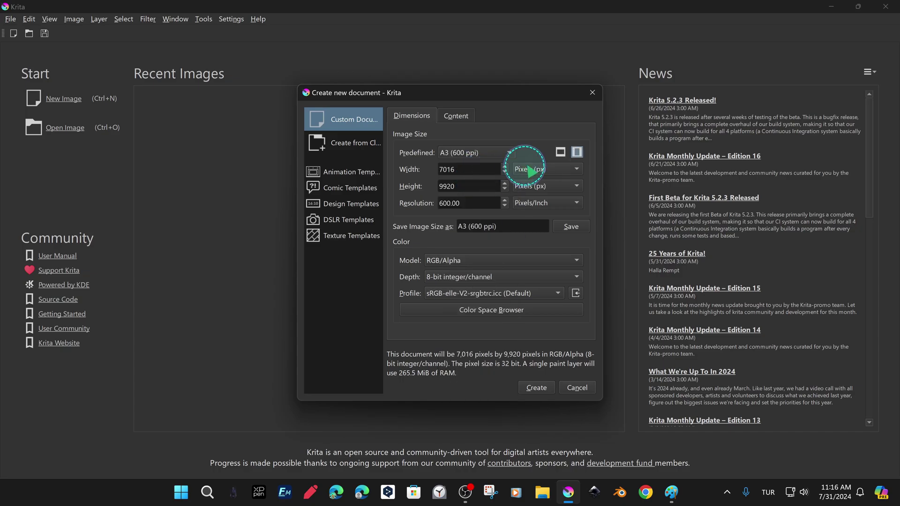
pyautogui.click(561, 151)
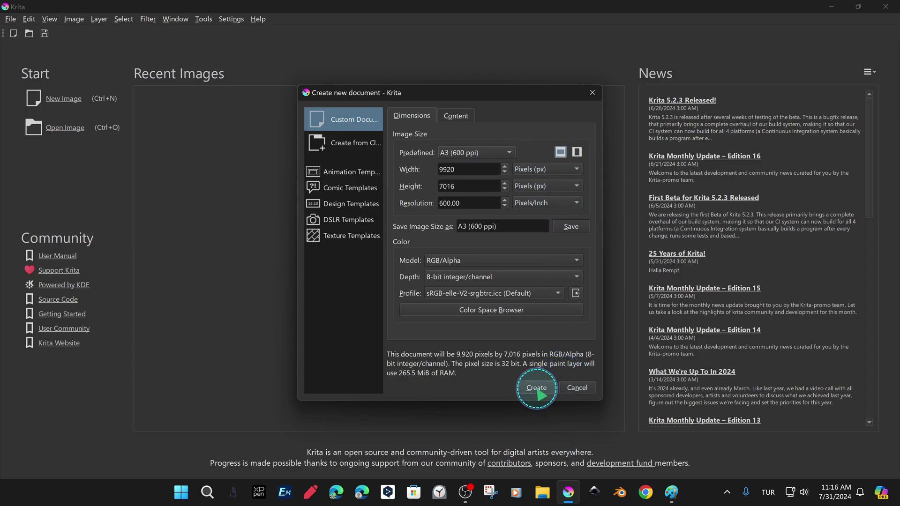
pyautogui.click(537, 389)
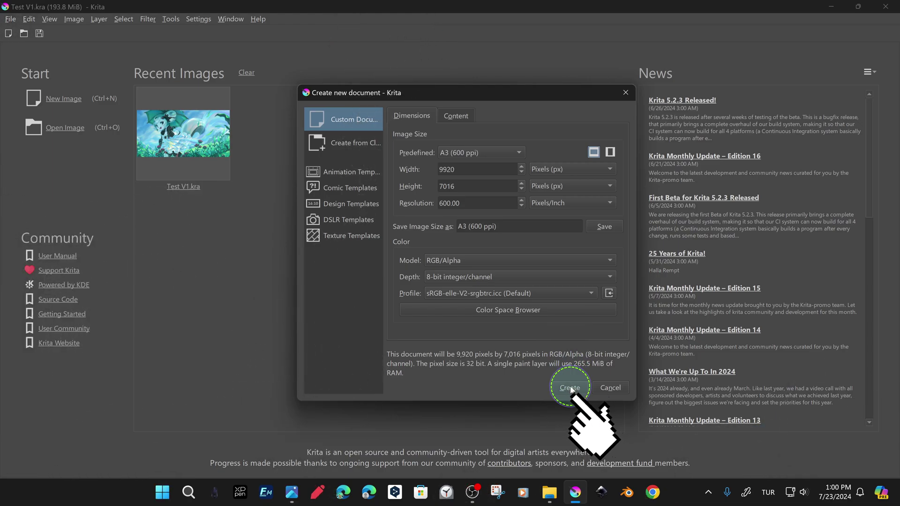
pyautogui.click(570, 387)
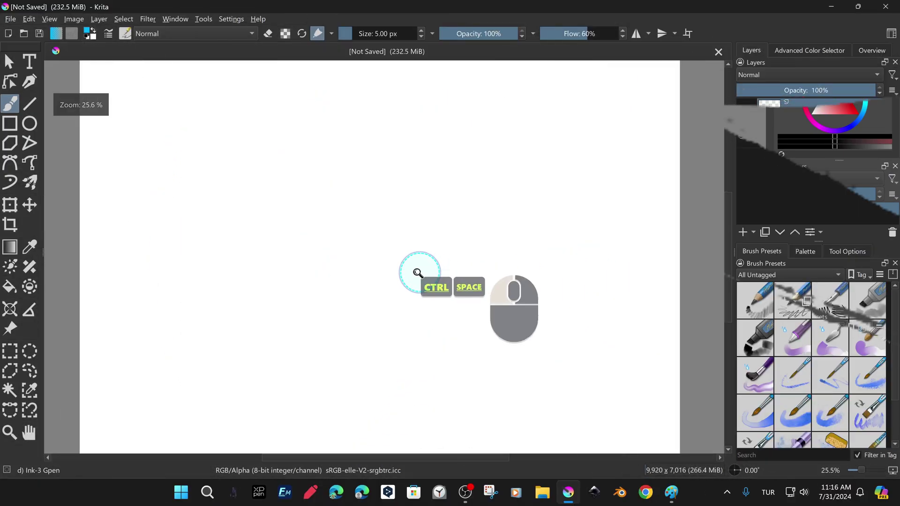
# Zoom the canvas in Krita and in Paint to compare their navigation, and return to Krita.
pyautogui.moveTo(417, 272); pyautogui.dragTo(379, 242)
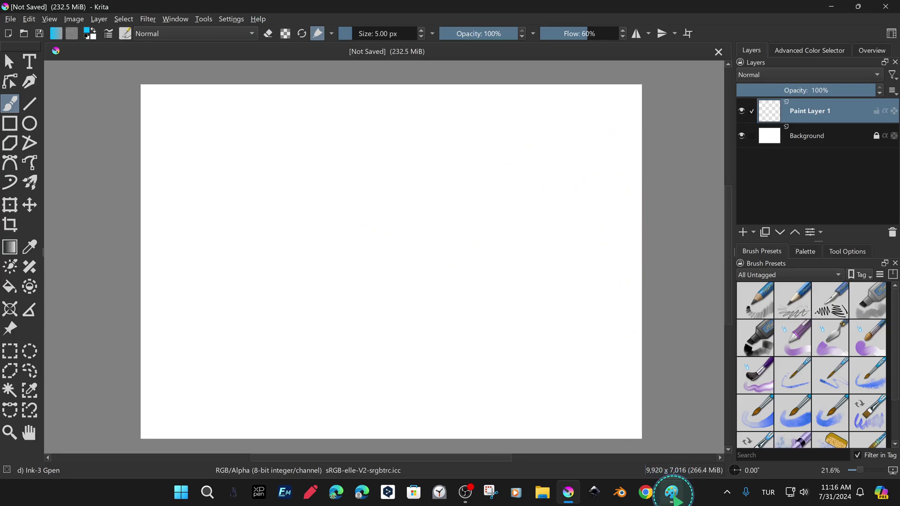
pyautogui.click(672, 492)
pyautogui.scroll(-5, 427, 282)
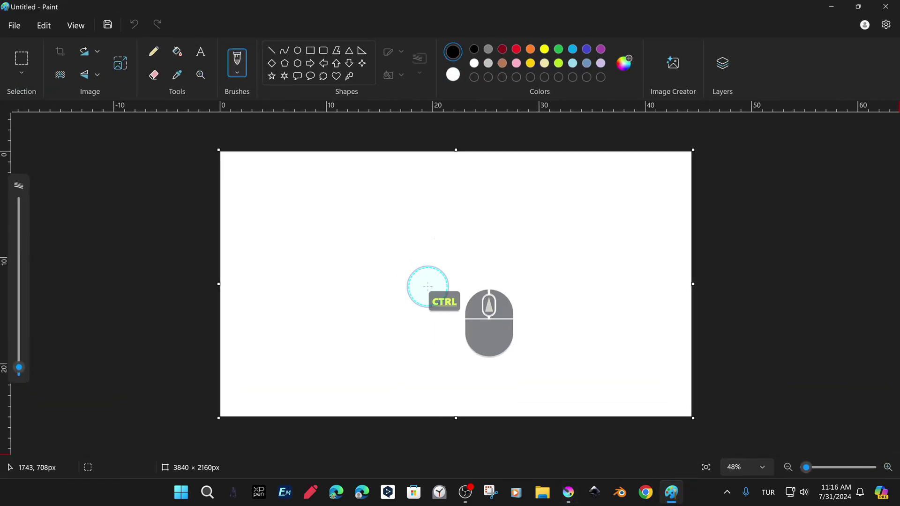
pyautogui.scroll(1, 448, 250)
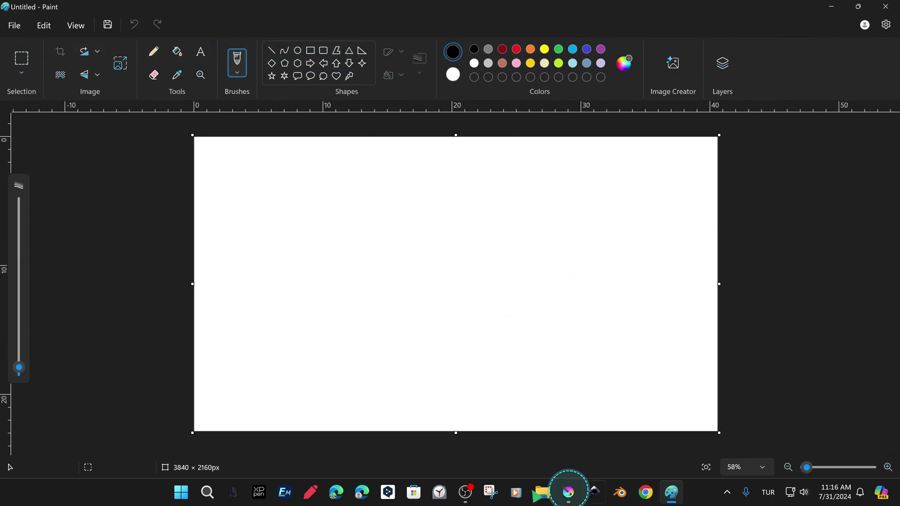
pyautogui.click(832, 7)
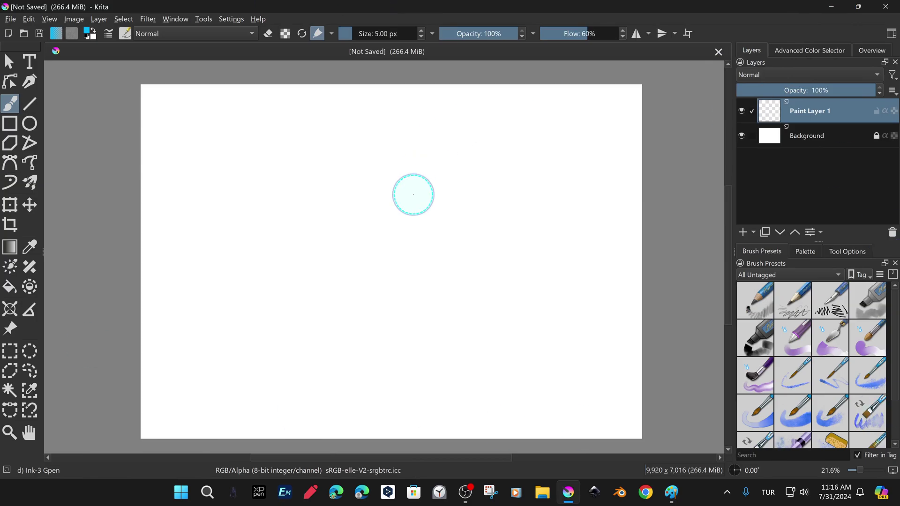
# Arrange the Krita and Paint windows side by side, each showing its whole canvas.
pyautogui.moveTo(474, 10); pyautogui.dragTo(5, 80)
pyautogui.click(690, 153)
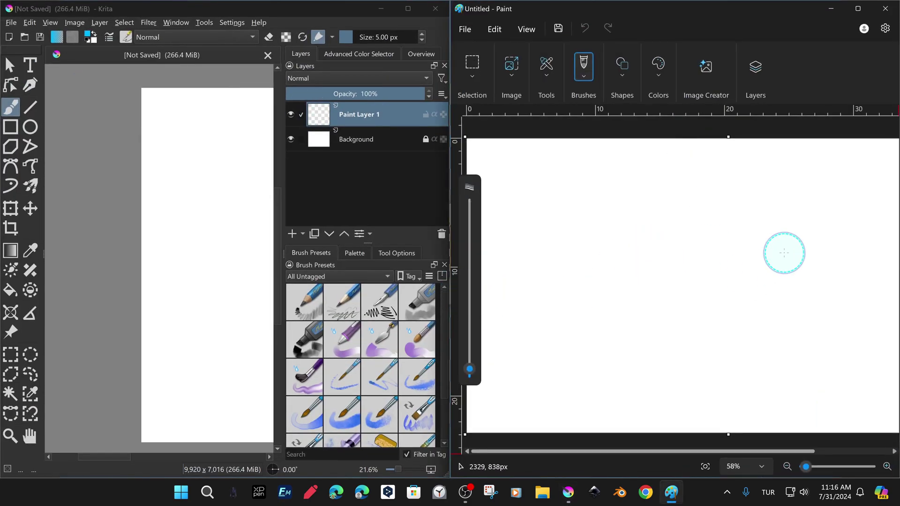
pyautogui.keyDown('ctrl'); pyautogui.scroll(-1, 701, 250); pyautogui.keyUp('ctrl')
pyautogui.keyDown('ctrl'); pyautogui.scroll(-1, 702, 251); pyautogui.keyUp('ctrl')
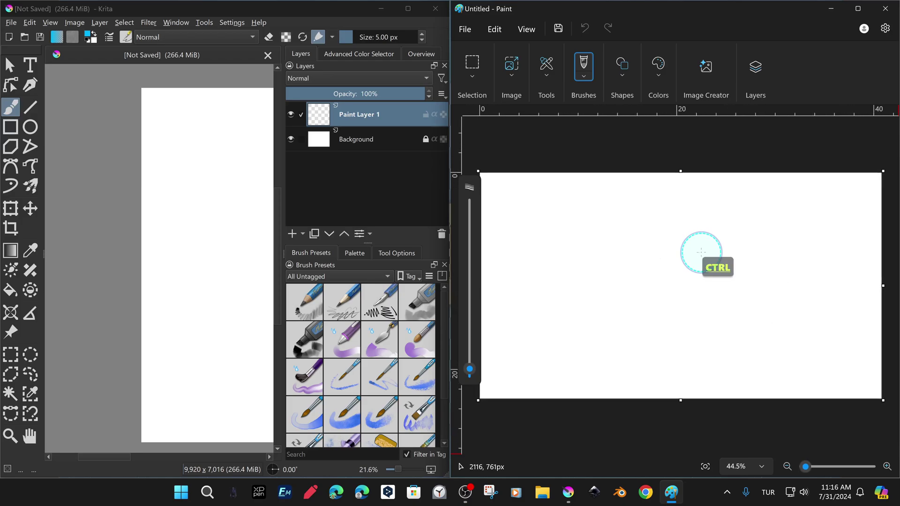
pyautogui.click(112, 228)
pyautogui.hotkey('ctrl', 'space')
pyautogui.moveTo(113, 228)
pyautogui.mouseDown()
pyautogui.moveTo(167, 268)
pyautogui.moveTo(140, 273)
pyautogui.moveTo(172, 274)
pyautogui.moveTo(167, 267)
pyautogui.mouseUp()
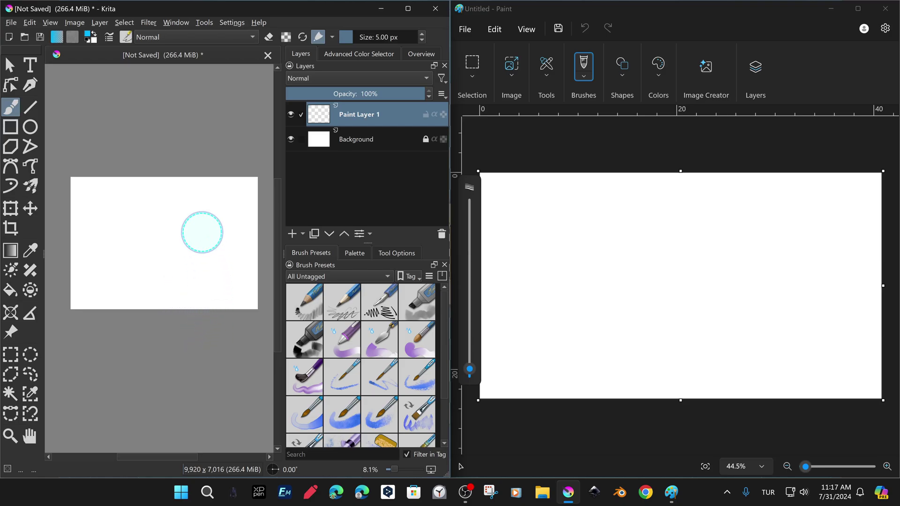
# Set Krita's interface theme to Breeze Dark.
pyautogui.click(176, 23)
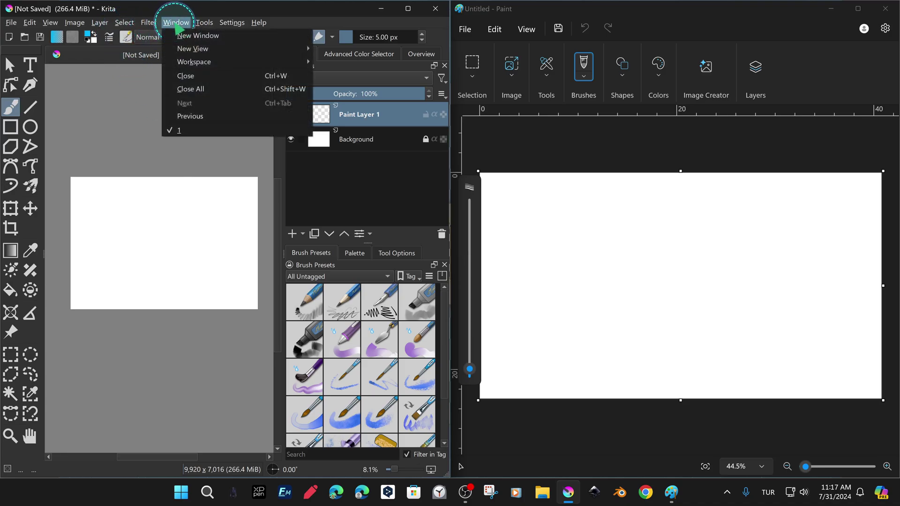
pyautogui.moveTo(232, 23)
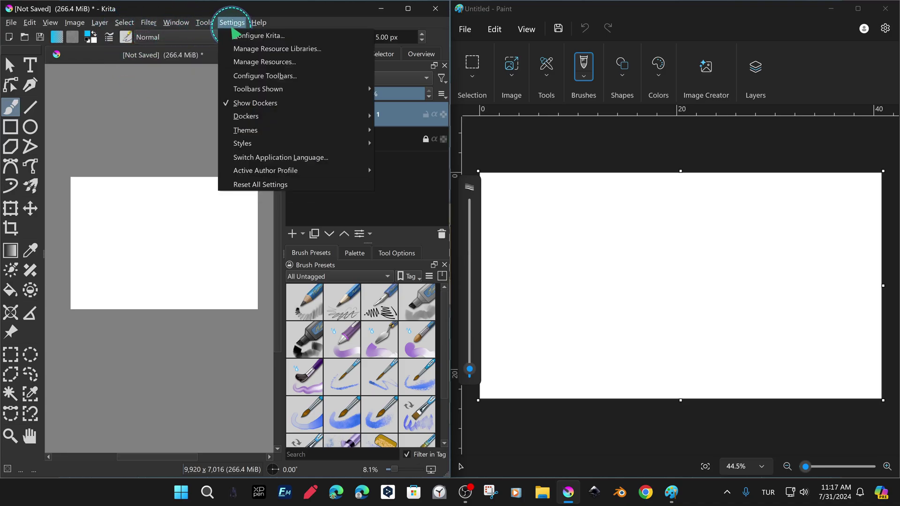
pyautogui.moveTo(258, 135)
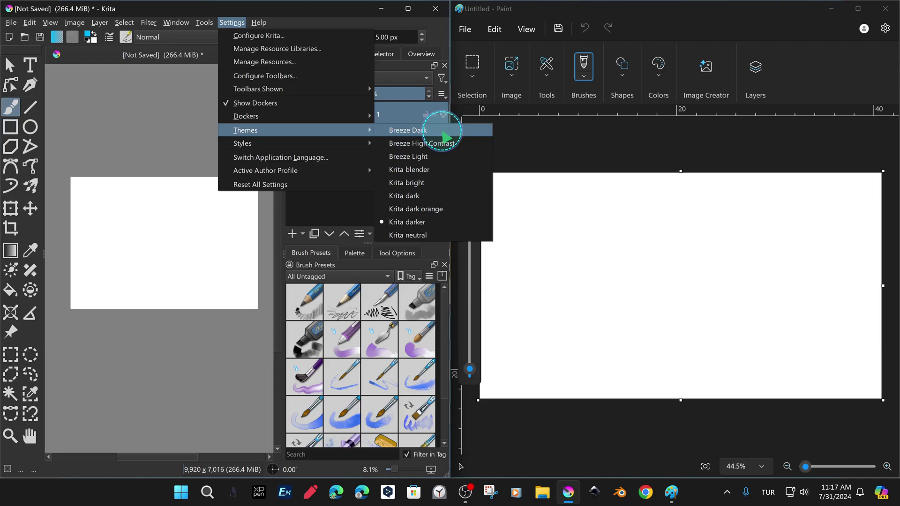
pyautogui.click(443, 133)
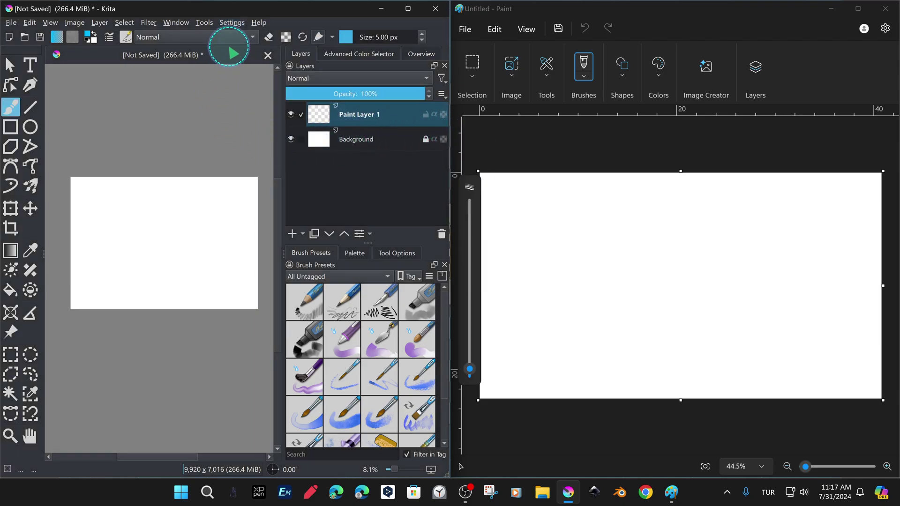
# Change Krita's interface theme to Breeze High Contrast.
pyautogui.click(233, 23)
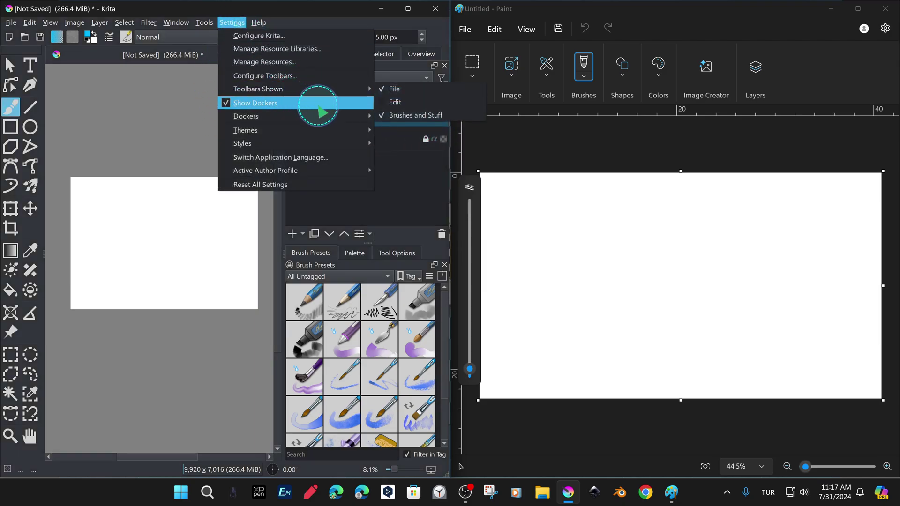
pyautogui.moveTo(361, 124)
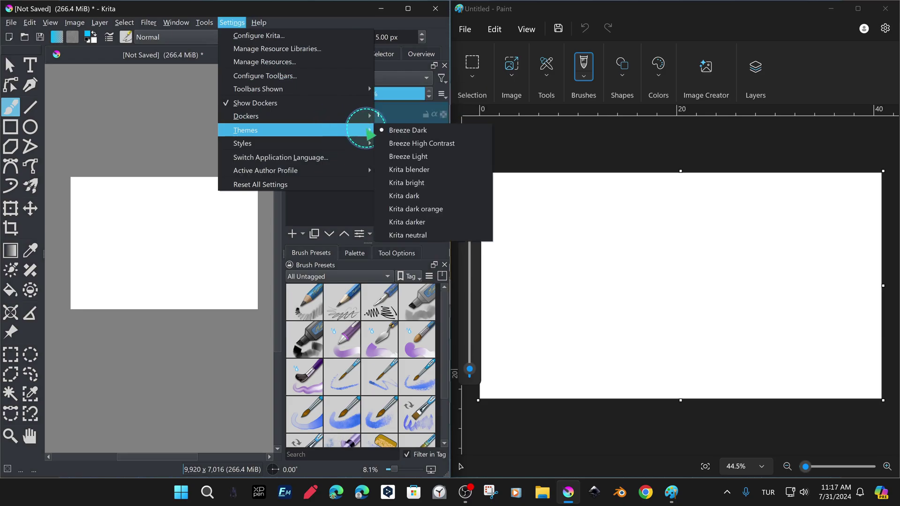
pyautogui.click(426, 143)
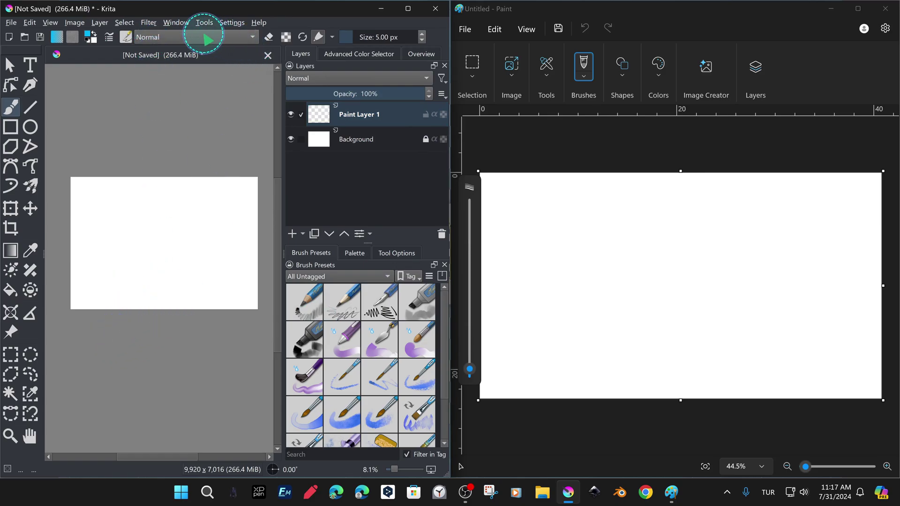
# Change Krita's interface theme to Krita dark orange.
pyautogui.moveTo(232, 23)
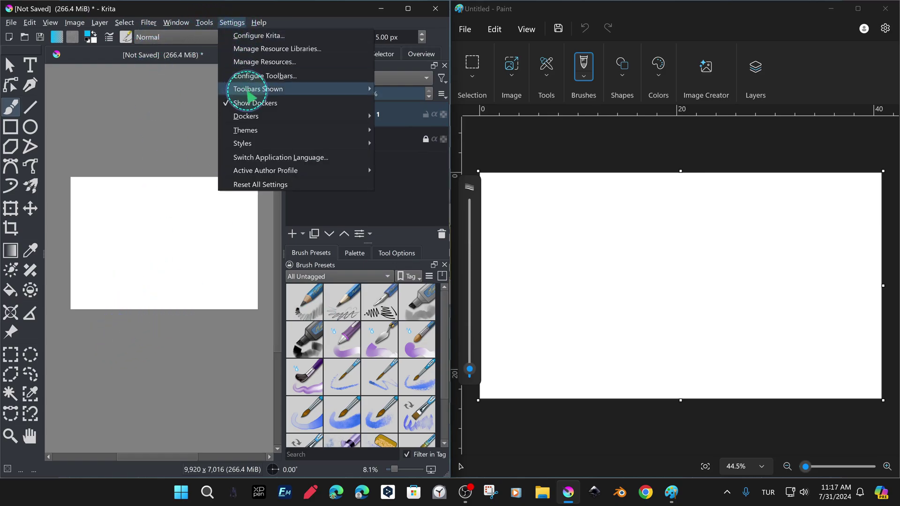
pyautogui.moveTo(261, 131)
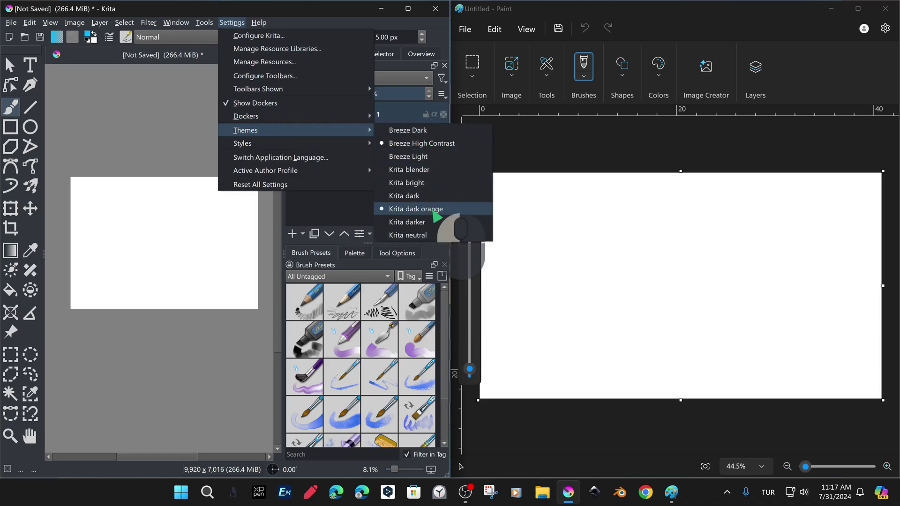
pyautogui.click(435, 213)
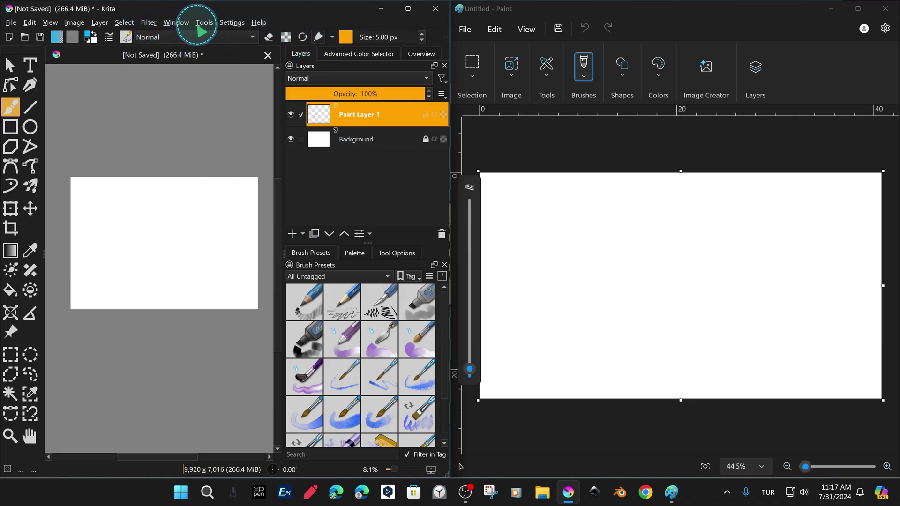
# Change Krita's interface theme to Krita darker.
pyautogui.click(178, 22)
pyautogui.moveTo(155, 22)
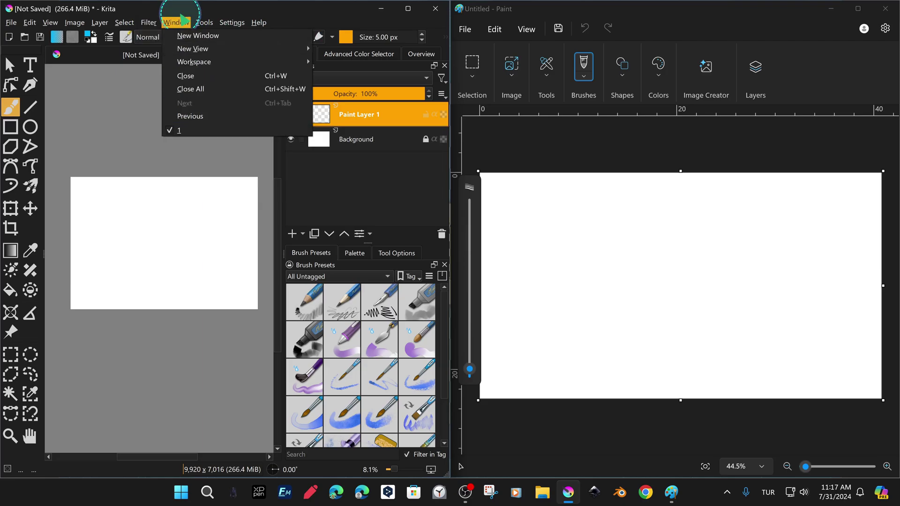
pyautogui.moveTo(204, 23)
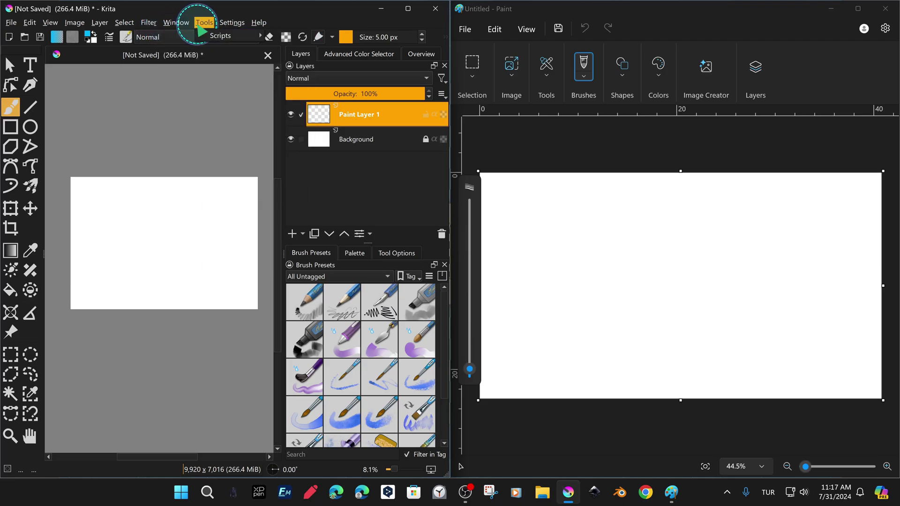
pyautogui.click(231, 23)
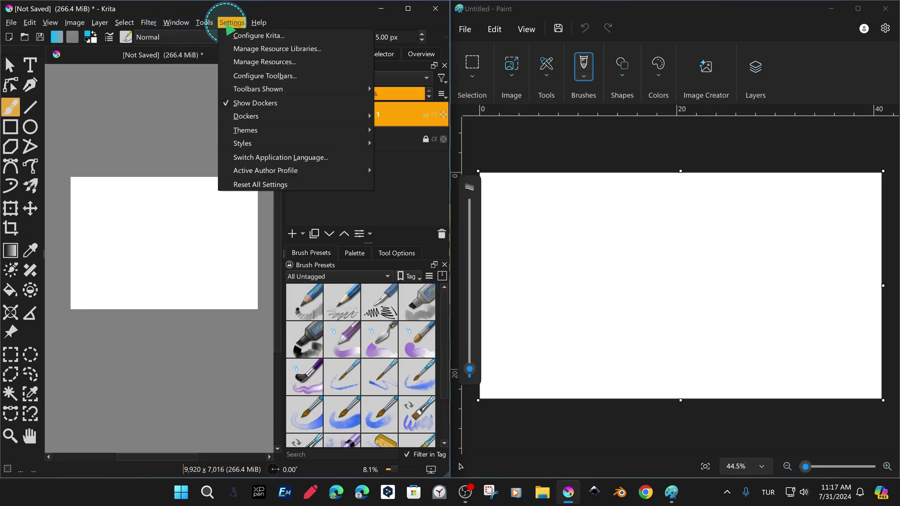
pyautogui.moveTo(276, 136)
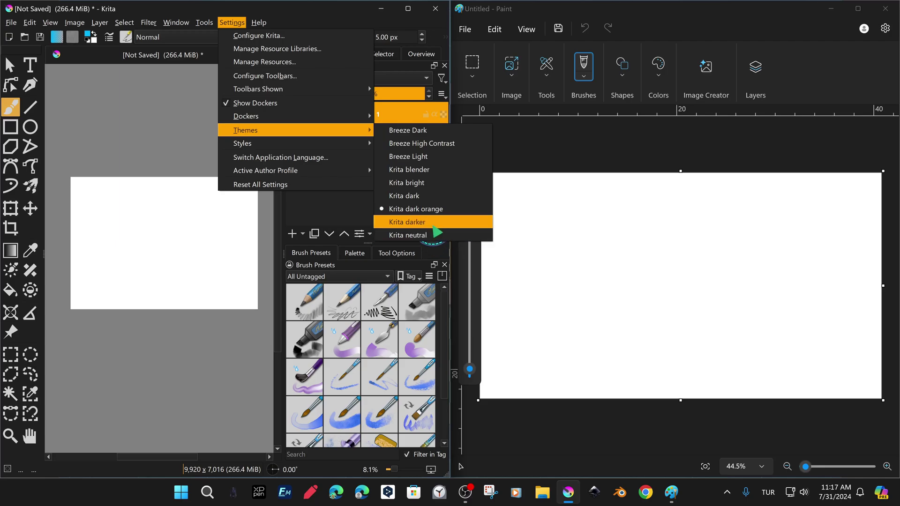
pyautogui.click(435, 224)
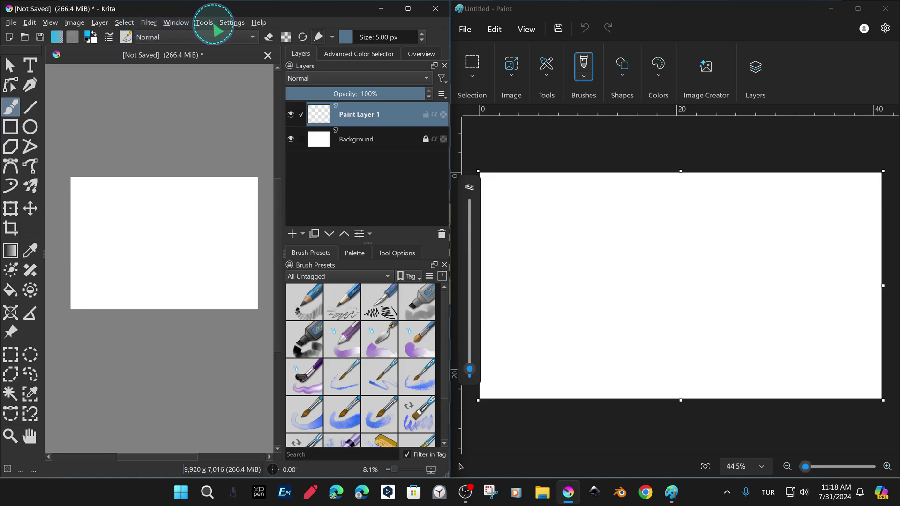
# Set Krita's interface theme back to Breeze High Contrast.
pyautogui.click(231, 22)
pyautogui.moveTo(301, 129)
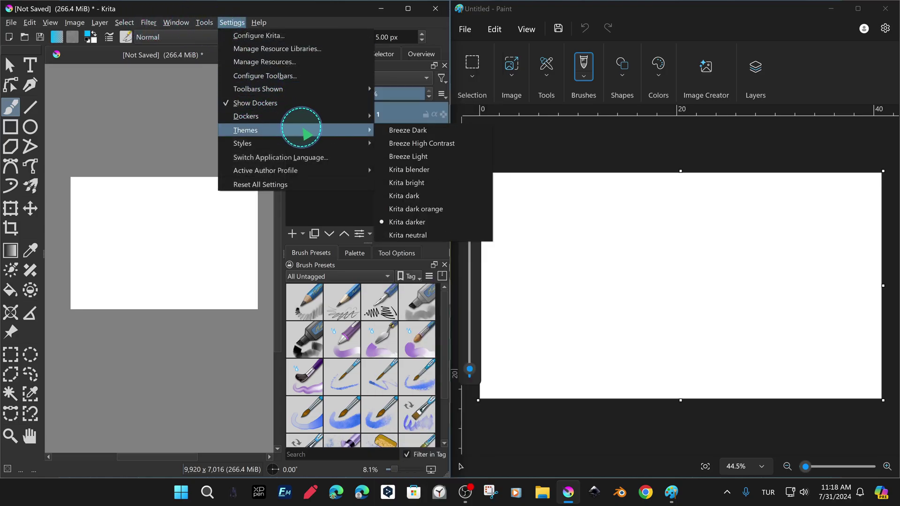
pyautogui.click(438, 148)
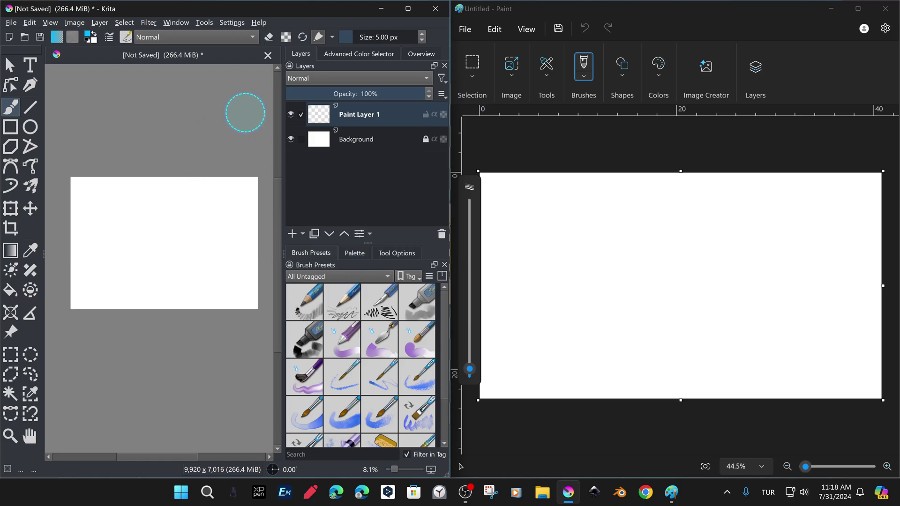
# Maximise the Krita window and dock the Palette docker across the full width above the canvas.
pyautogui.moveTo(414, 14)
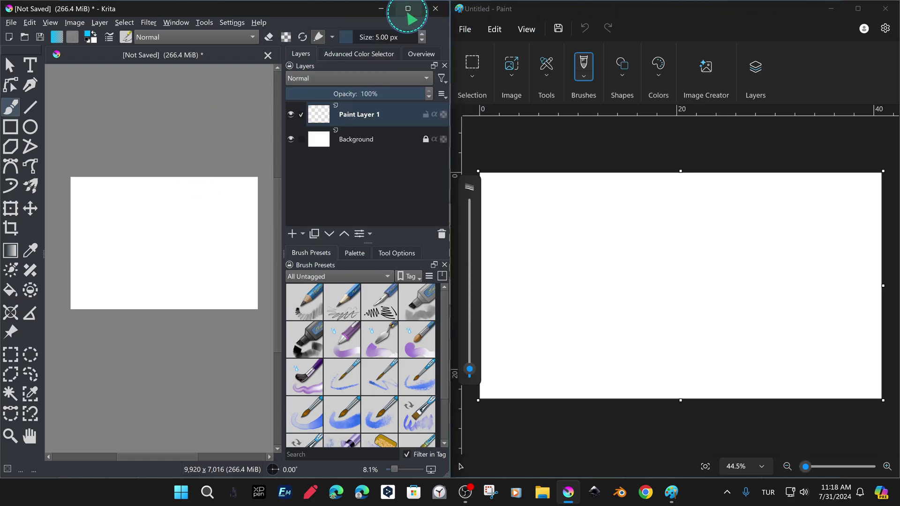
pyautogui.click(408, 9)
pyautogui.moveTo(378, 247); pyautogui.dragTo(459, 242)
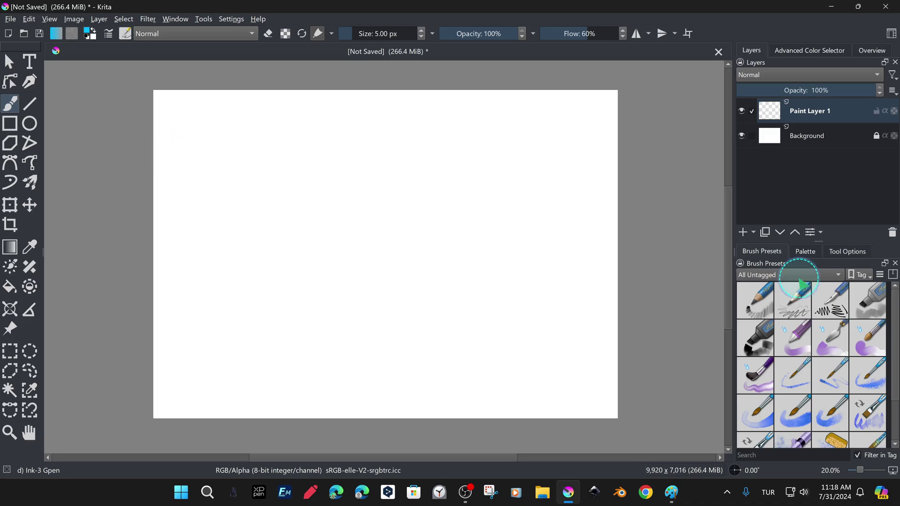
pyautogui.click(805, 252)
pyautogui.moveTo(807, 254)
pyautogui.mouseDown()
pyautogui.moveTo(709, 40)
pyautogui.moveTo(769, 246)
pyautogui.moveTo(561, 211)
pyautogui.moveTo(635, 28)
pyautogui.moveTo(669, 27)
pyautogui.moveTo(673, 43)
pyautogui.moveTo(639, 74)
pyautogui.moveTo(33, 74)
pyautogui.moveTo(539, 56)
pyautogui.mouseUp()
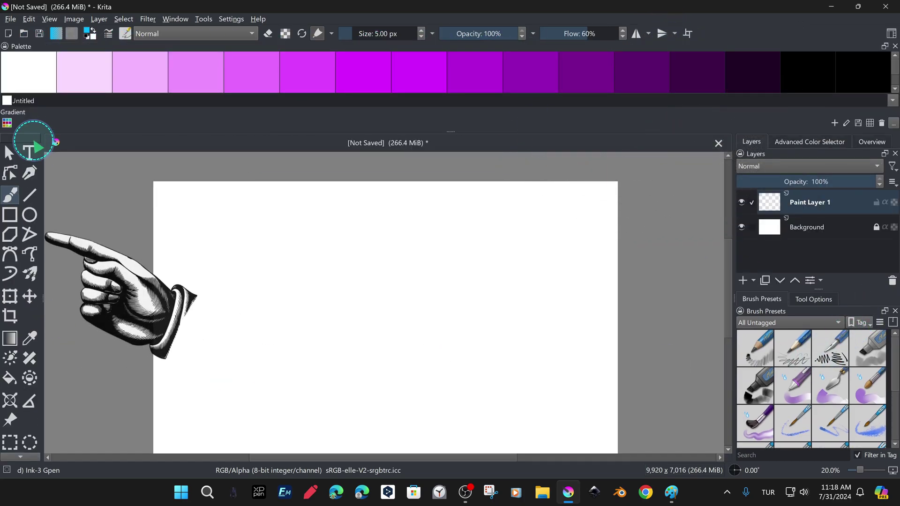
# Dock the Toolbox beside the Palette docker above the canvas and close the Advanced Color Selector docker.
pyautogui.moveTo(34, 140); pyautogui.dragTo(68, 90)
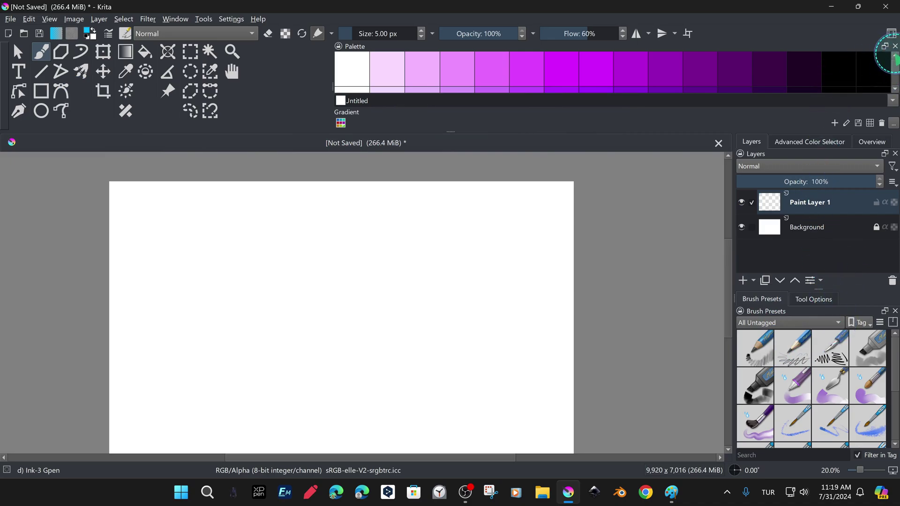
pyautogui.click(810, 142)
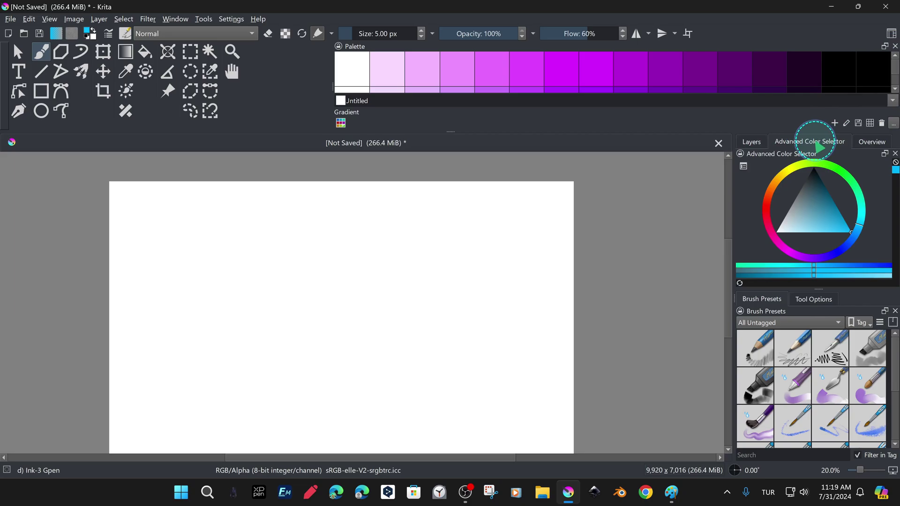
pyautogui.moveTo(815, 141); pyautogui.dragTo(358, 235)
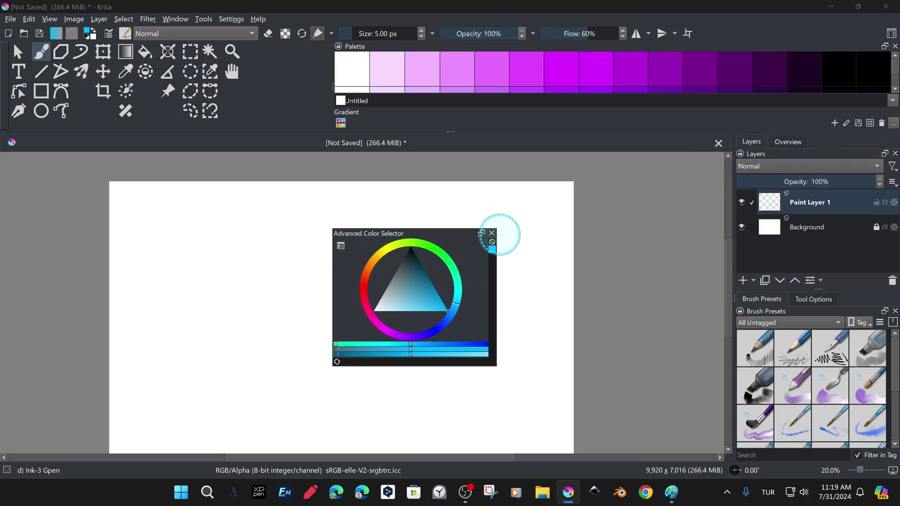
pyautogui.click(492, 233)
# Preview the Default, Swatches, Swatch RGB and Gradient palettes in the Palette docker.
pyautogui.click(341, 123)
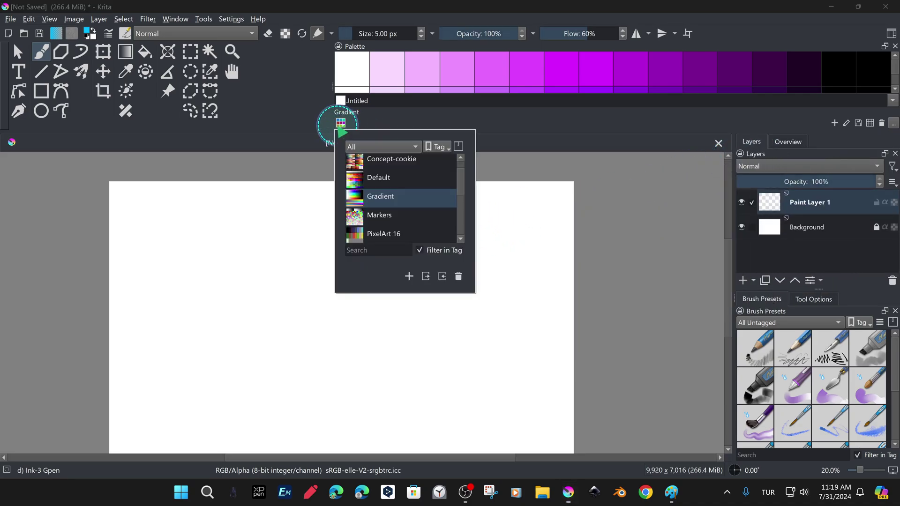
pyautogui.click(380, 178)
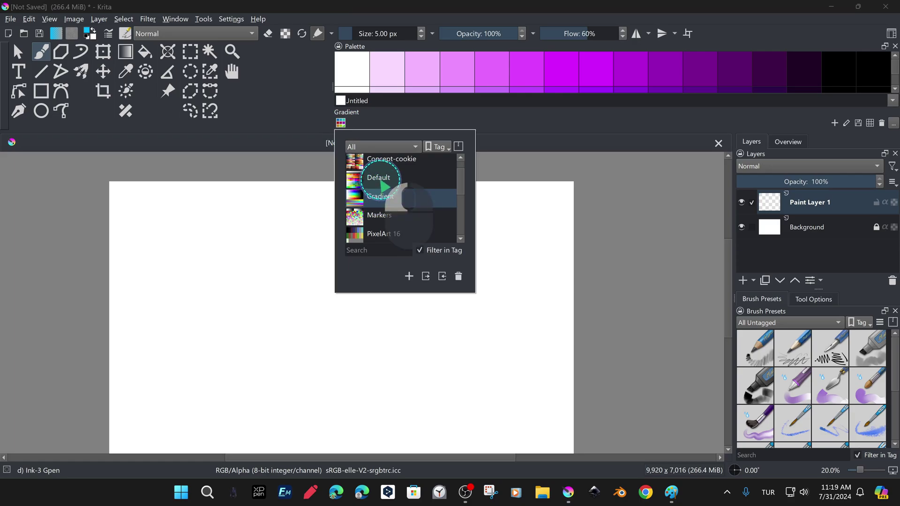
pyautogui.scroll(1, 399, 197)
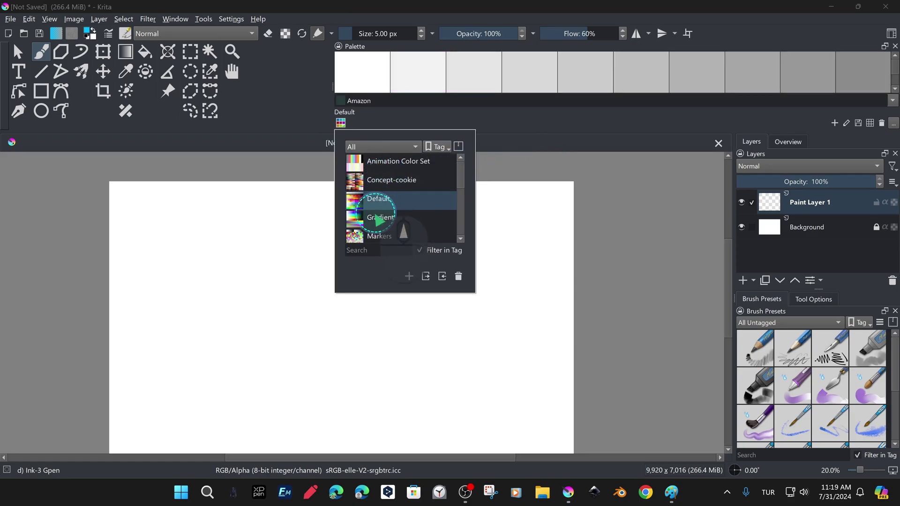
pyautogui.scroll(-5, 387, 197)
pyautogui.click(361, 196)
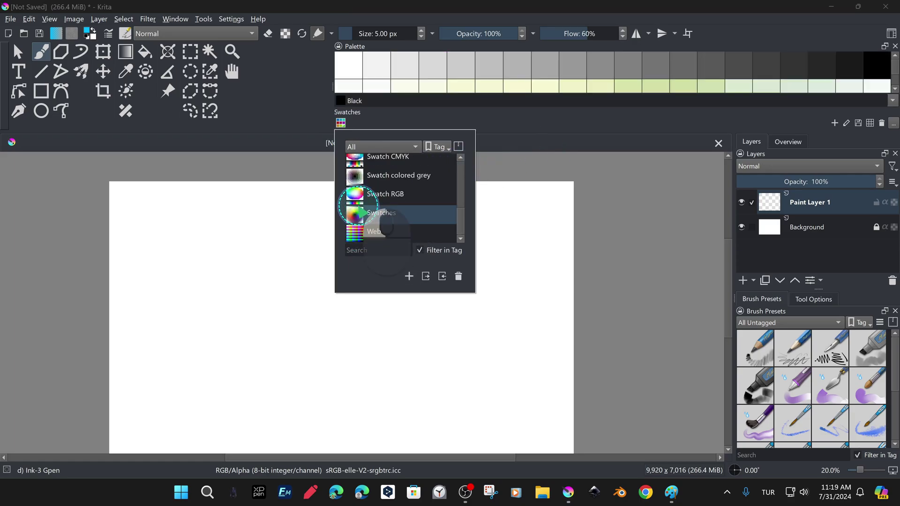
pyautogui.scroll(5, 382, 197)
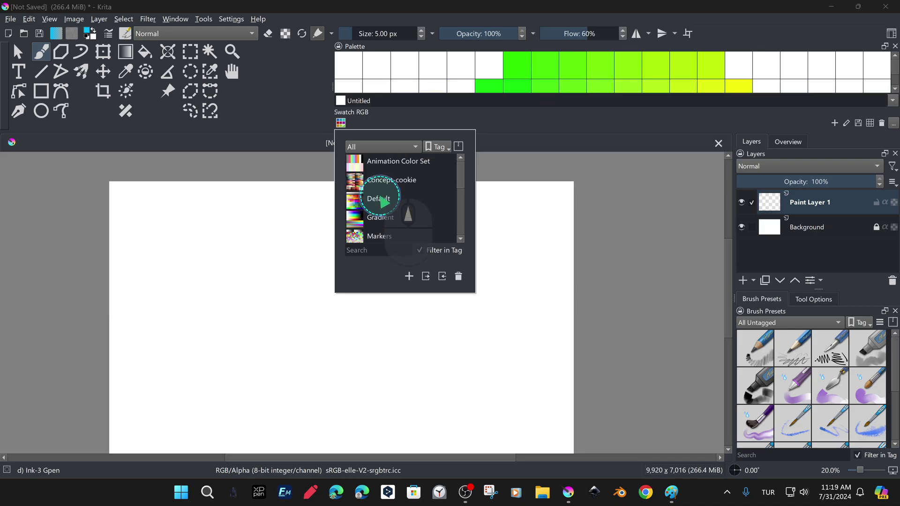
pyautogui.click(359, 220)
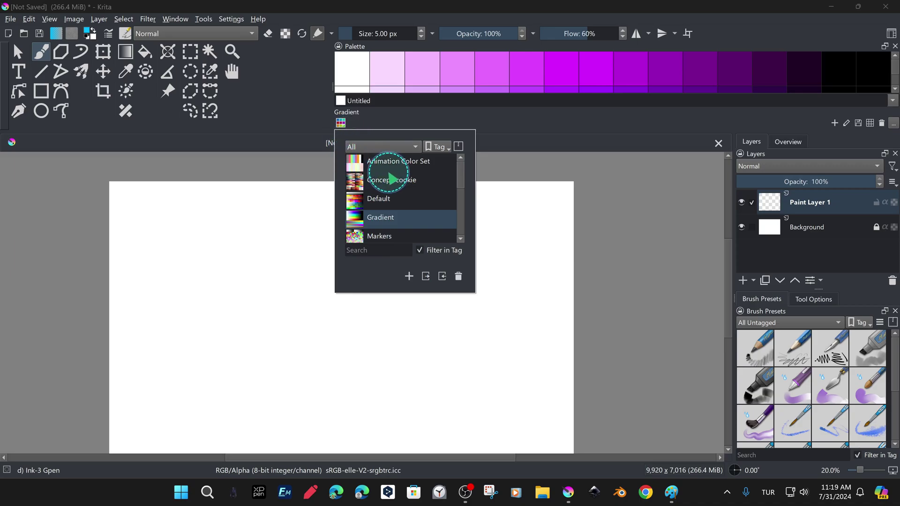
# Load the PixelArt 32 palette in the Palette docker and close the palette chooser.
pyautogui.scroll(-5, 436, 225)
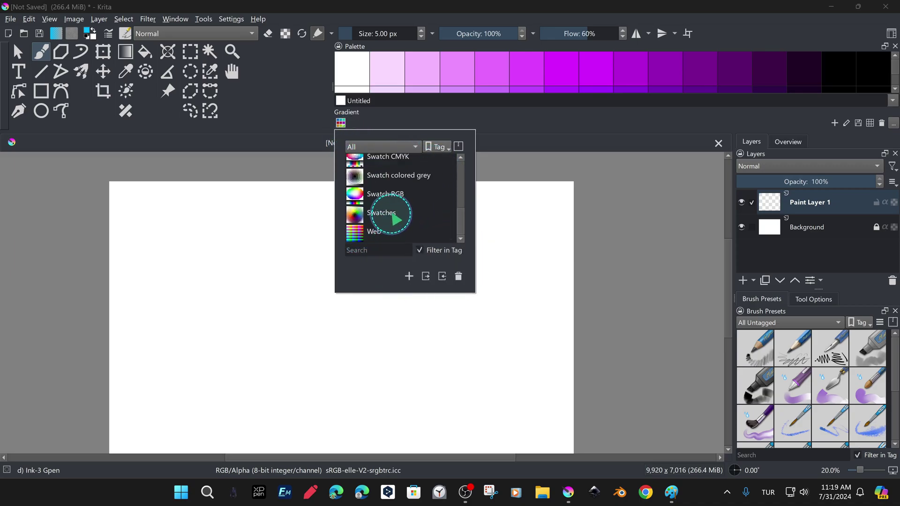
pyautogui.scroll(3, 382, 206)
pyautogui.click(383, 175)
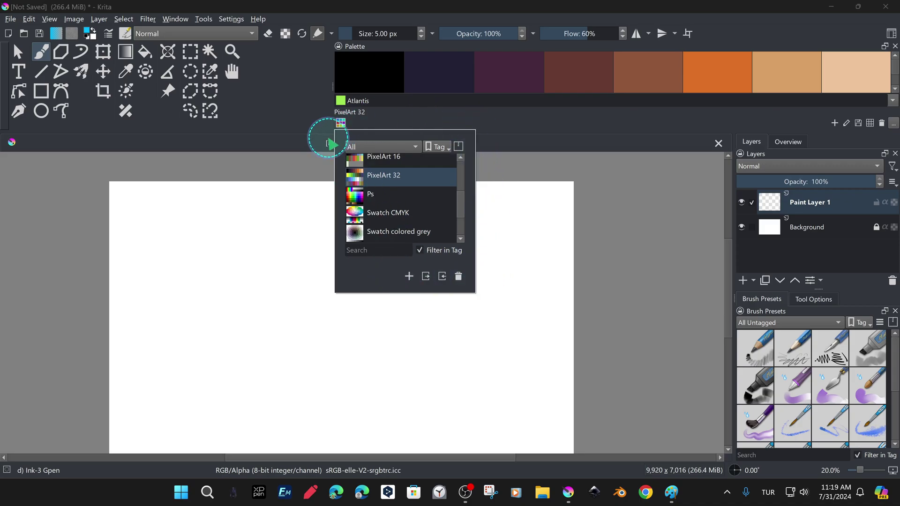
pyautogui.click(313, 144)
# Resize the Palette docker to about a third of the window's width and make the docker row above the canvas slightly taller.
pyautogui.moveTo(418, 96); pyautogui.dragTo(825, 65)
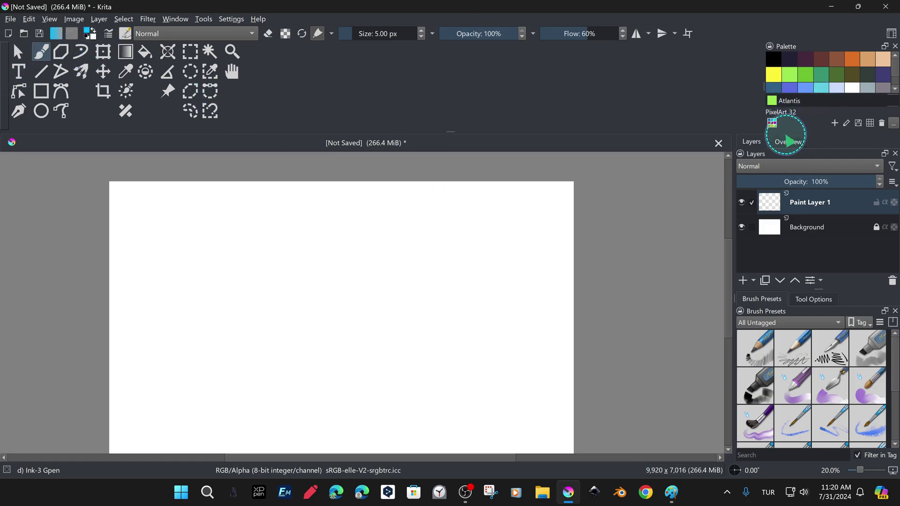
pyautogui.moveTo(449, 132)
pyautogui.mouseDown()
pyautogui.moveTo(448, 103)
pyautogui.moveTo(449, 136)
pyautogui.mouseUp()
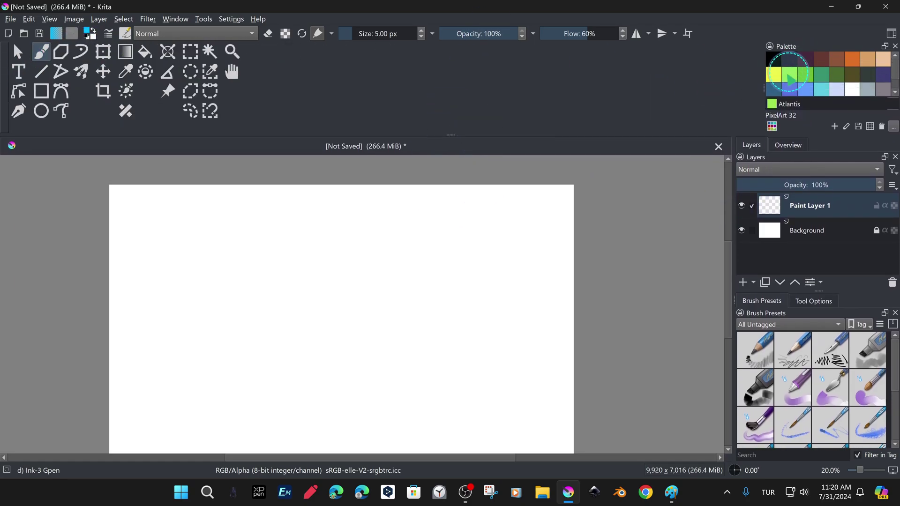
pyautogui.moveTo(763, 87); pyautogui.dragTo(586, 89)
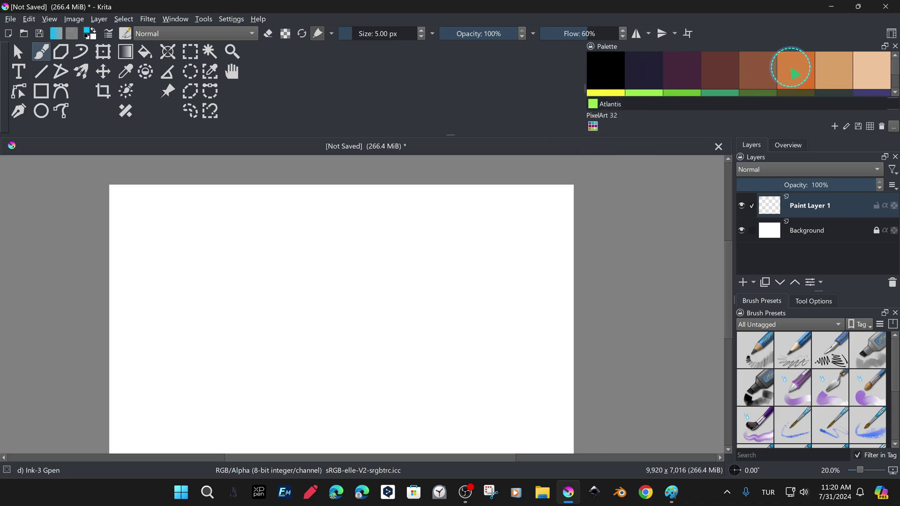
# Set the PixelArt 32 palette to 10 columns and 2 rows of swatches in the Palette Editor.
pyautogui.click(870, 127)
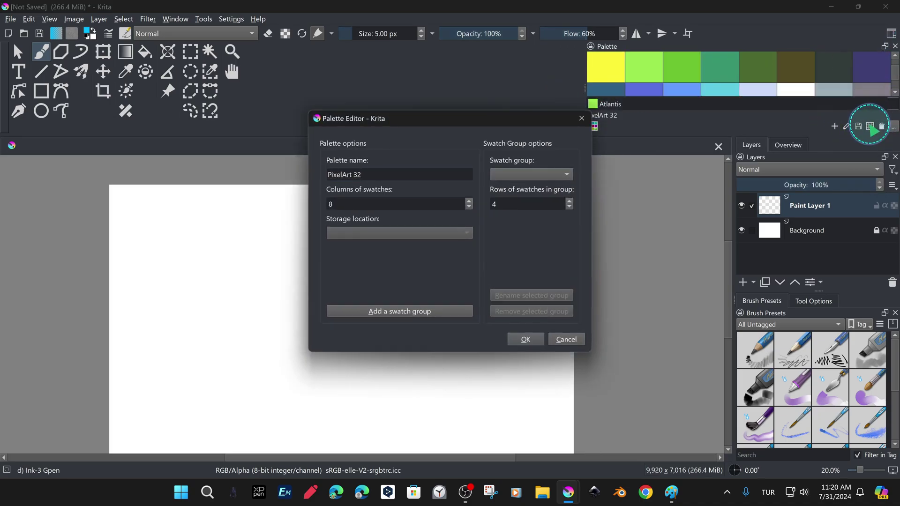
pyautogui.click(404, 206)
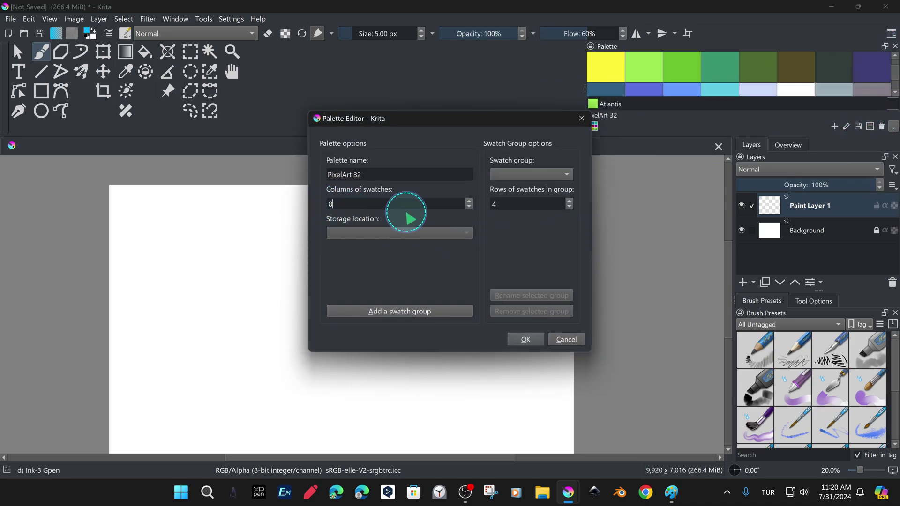
pyautogui.press('BackSpace')
pyautogui.write('10')
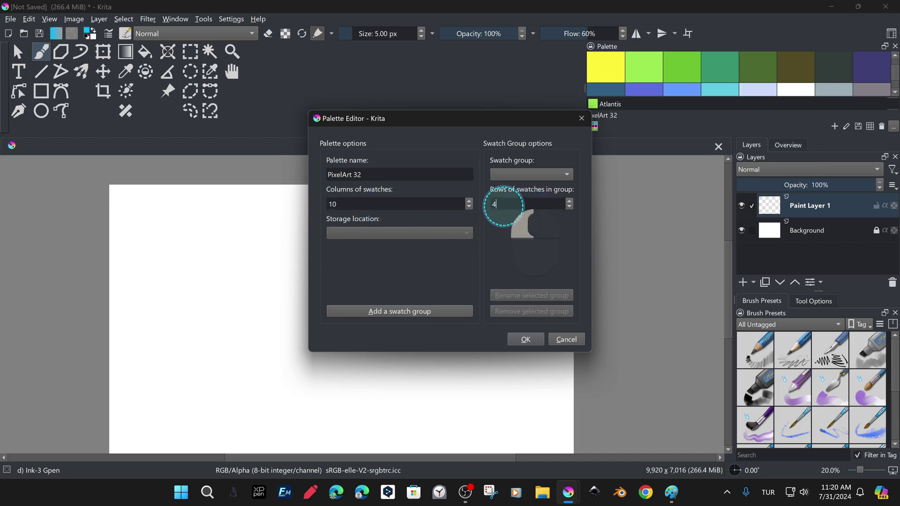
pyautogui.click(527, 340)
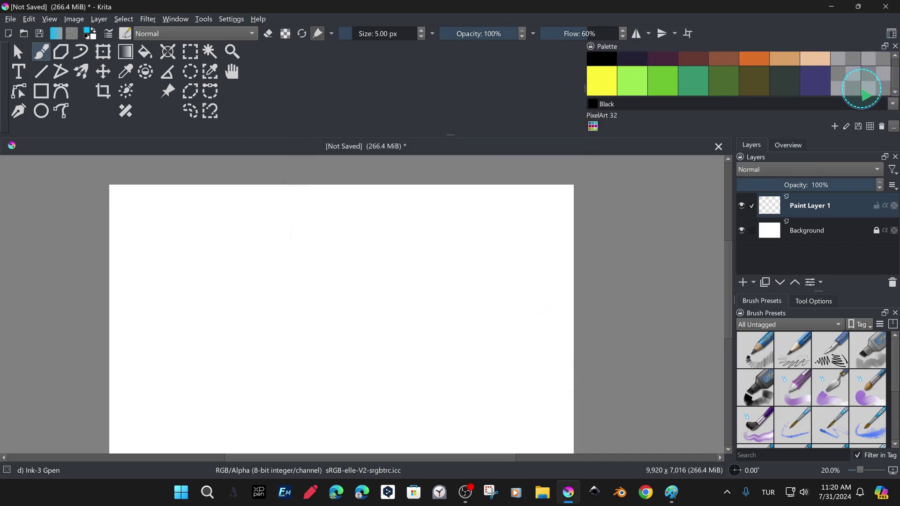
# Set the PixelArt 32 palette's columns of swatches to 20.
pyautogui.click(869, 126)
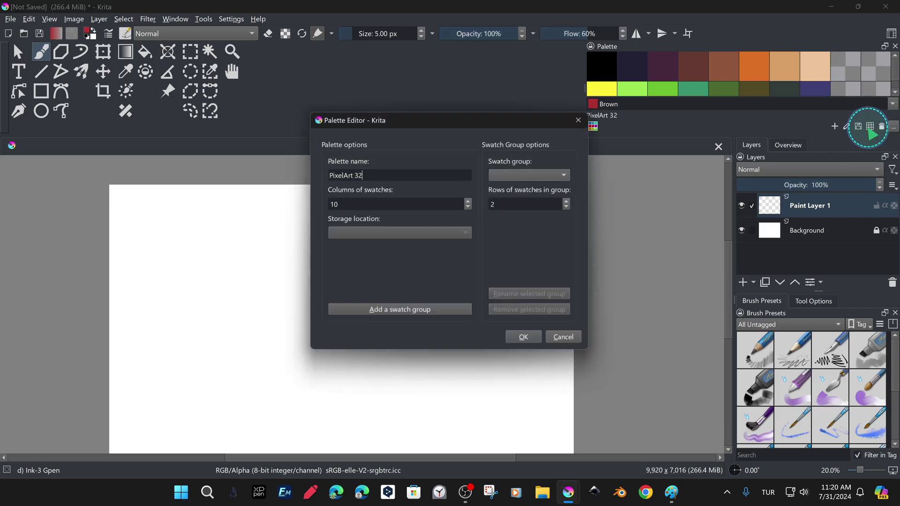
pyautogui.moveTo(352, 208); pyautogui.dragTo(307, 206)
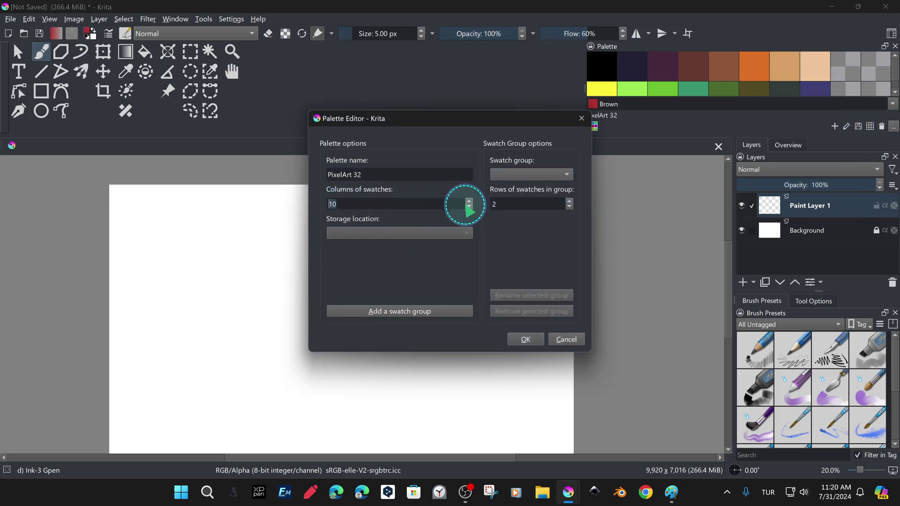
pyautogui.write('20')
pyautogui.click(526, 339)
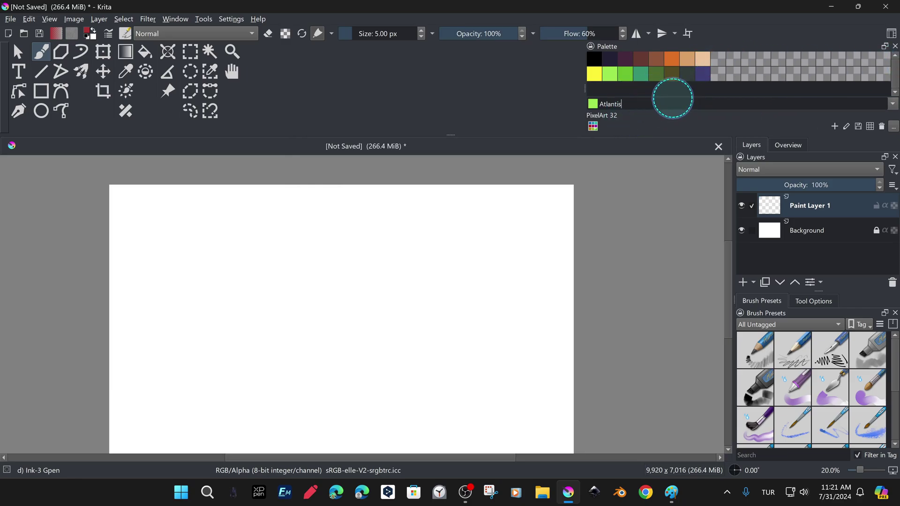
# Fill the first two empty palette cells with swatches, the first in the current dark red and the second recoloured to Lineart Blue.
pyautogui.click(719, 59)
pyautogui.rightClick(735, 60)
pyautogui.click(764, 66)
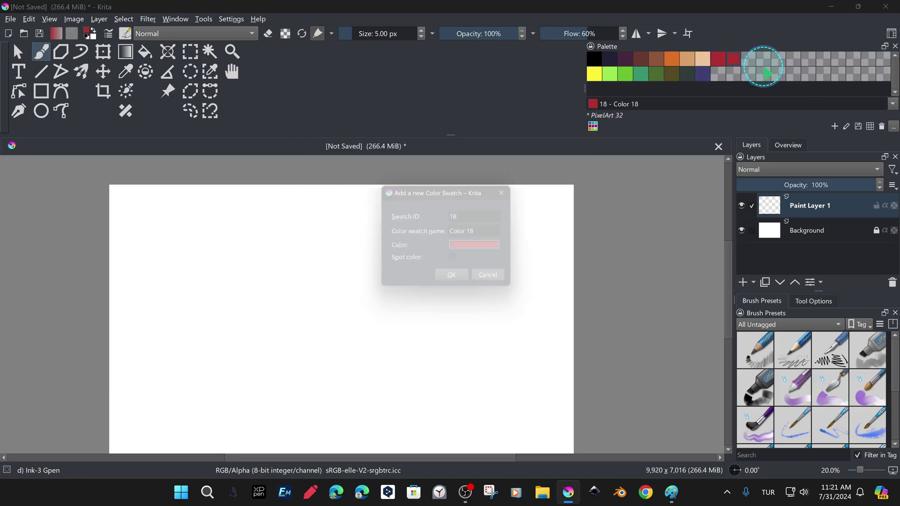
pyautogui.click(497, 248)
pyautogui.click(492, 144)
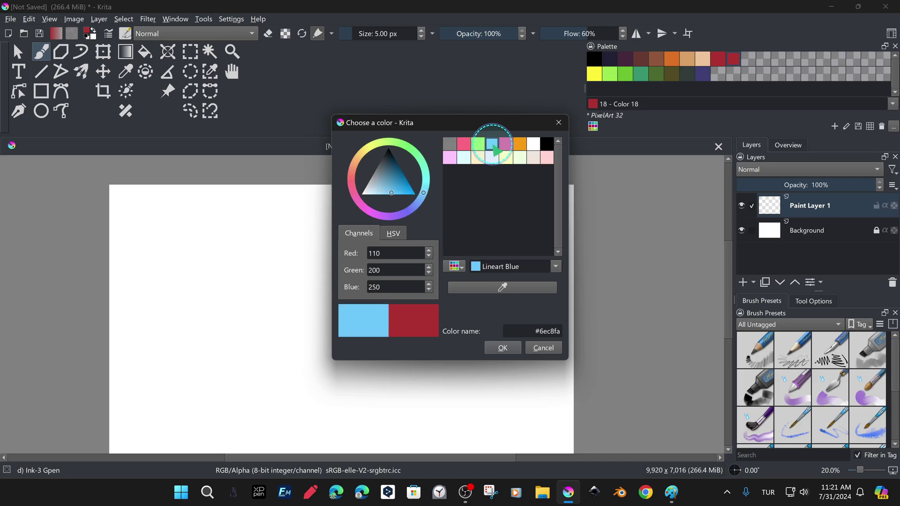
pyautogui.click(503, 348)
pyautogui.click(460, 280)
# Add a swatch in the empty cell after the blue one and change its colour to a pale beige.
pyautogui.rightClick(747, 58)
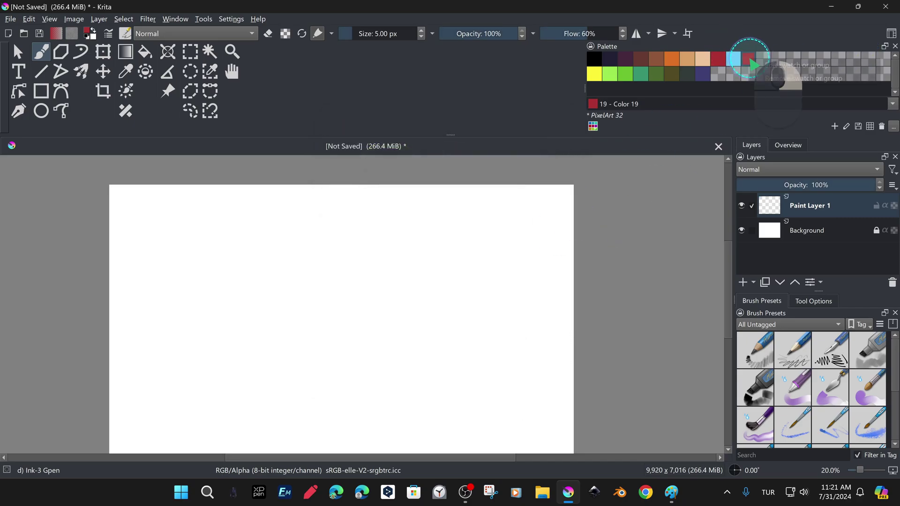
pyautogui.click(770, 65)
pyautogui.click(485, 245)
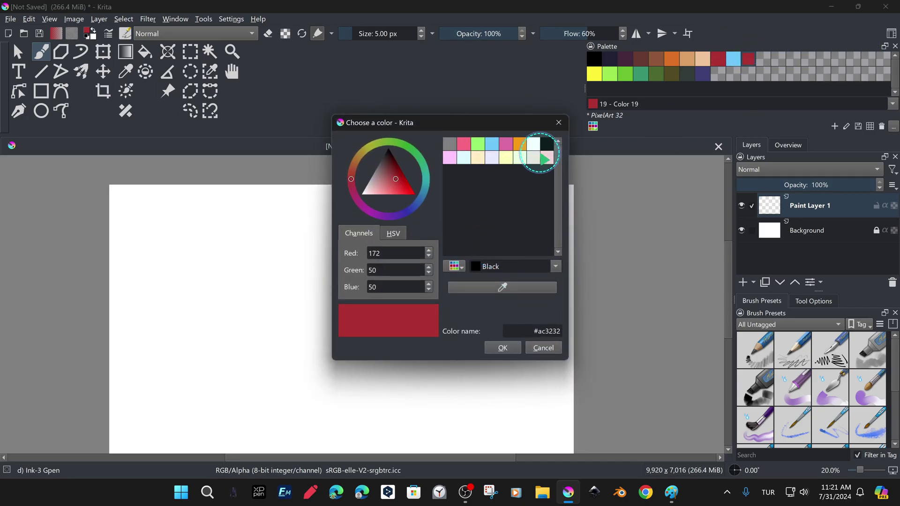
pyautogui.click(544, 158)
pyautogui.click(502, 347)
pyautogui.click(461, 280)
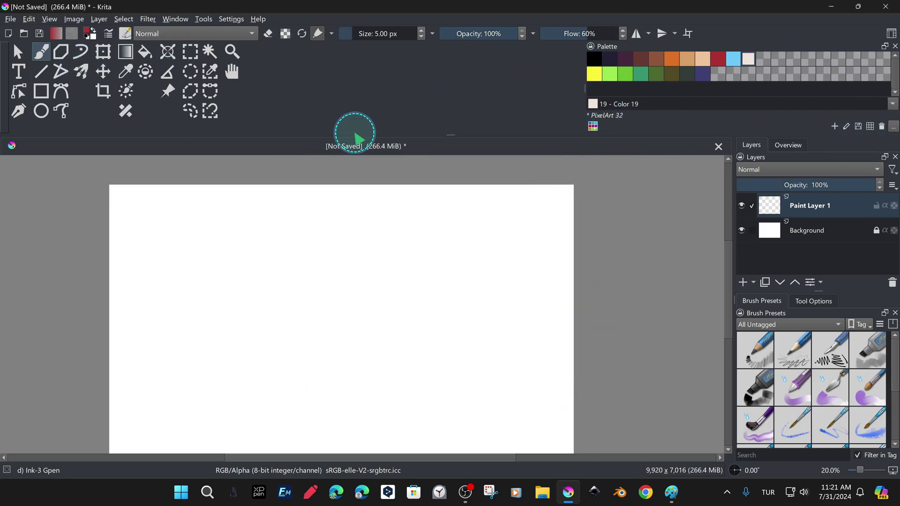
# Switch to Paint, maximise its window to compare its toolbar layout, and return to Krita.
pyautogui.click(675, 493)
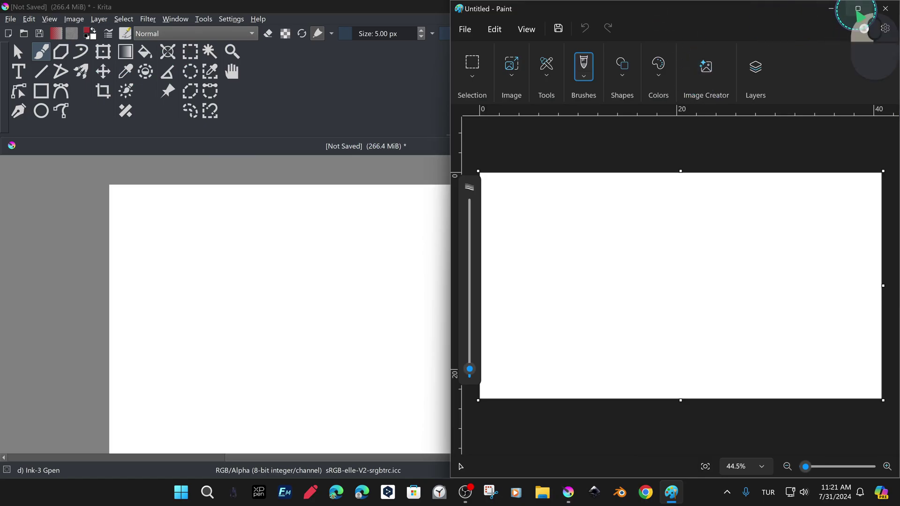
pyautogui.click(858, 7)
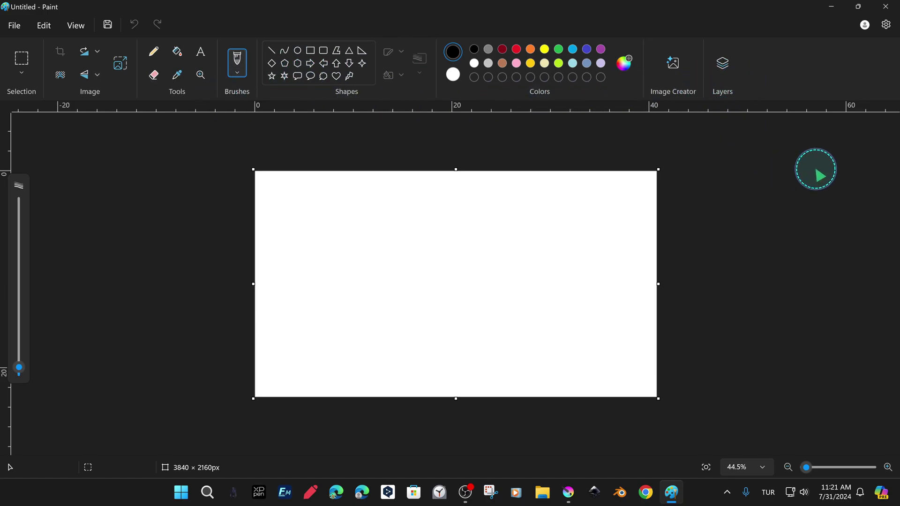
pyautogui.click(831, 7)
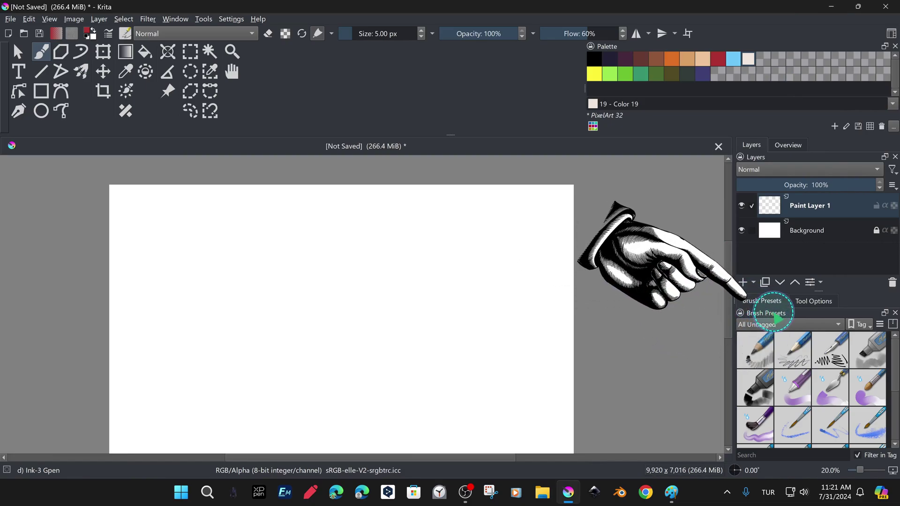
# Detach and close the Brush Presets docker, and check the brushes in the toolbar's preset chooser instead.
pyautogui.moveTo(777, 314)
pyautogui.mouseDown()
pyautogui.moveTo(371, 237)
pyautogui.moveTo(379, 216)
pyautogui.mouseUp()
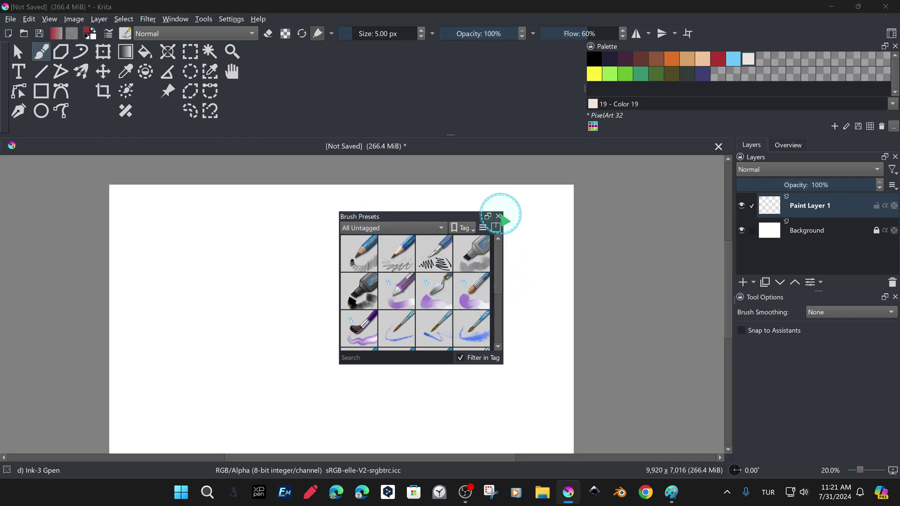
pyautogui.click(498, 217)
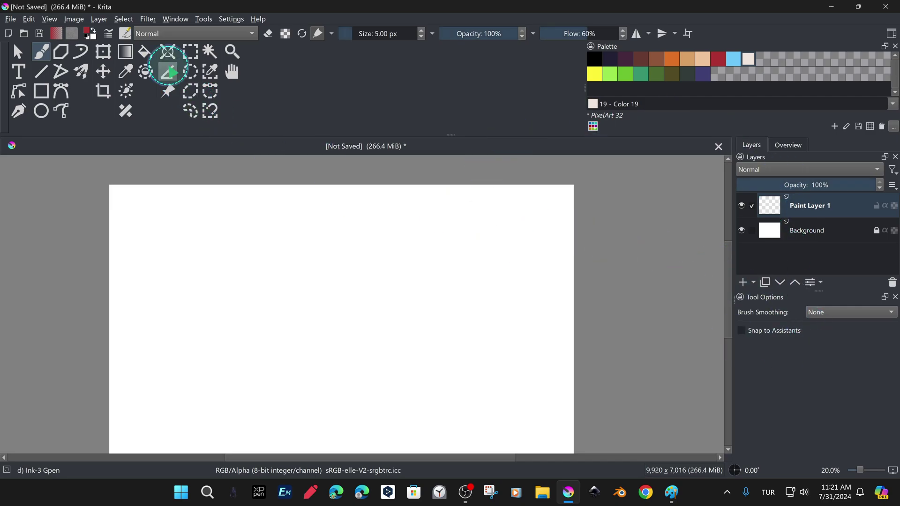
pyautogui.click(126, 34)
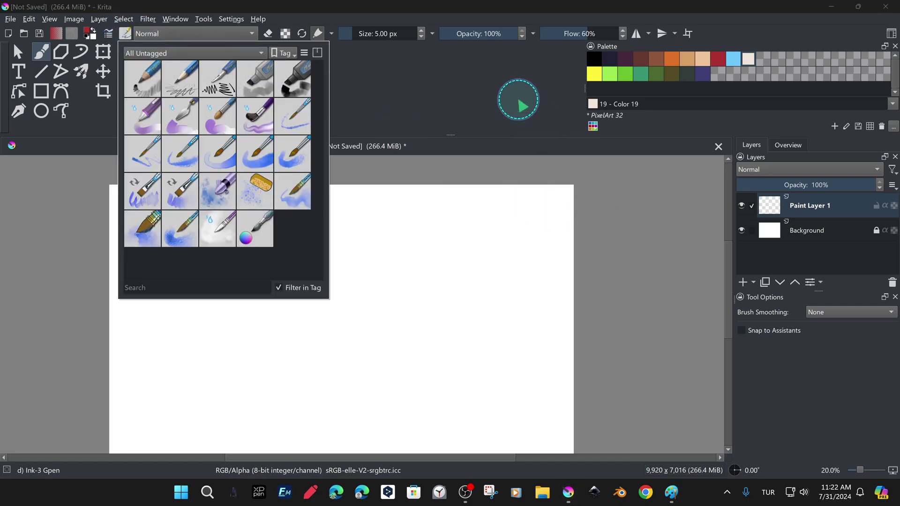
pyautogui.click(454, 18)
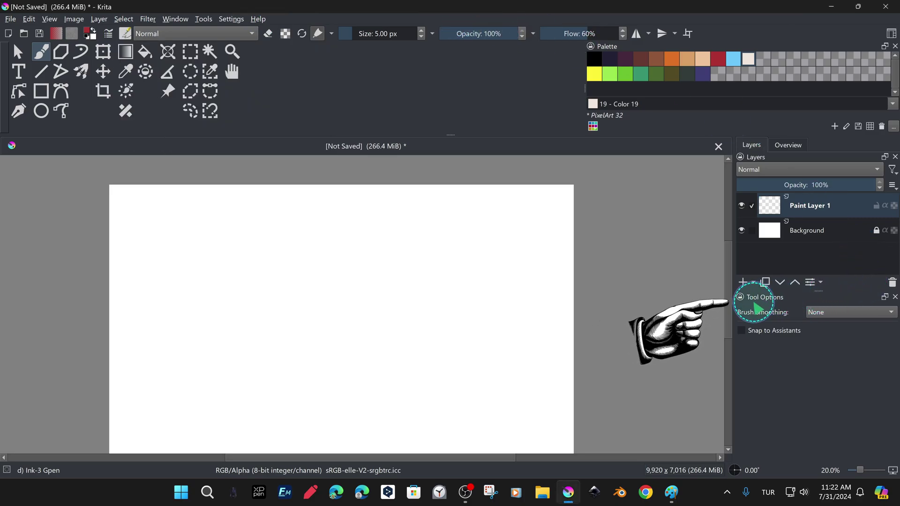
# Detach the Tool Options docker and close it.
pyautogui.moveTo(775, 300); pyautogui.dragTo(479, 232)
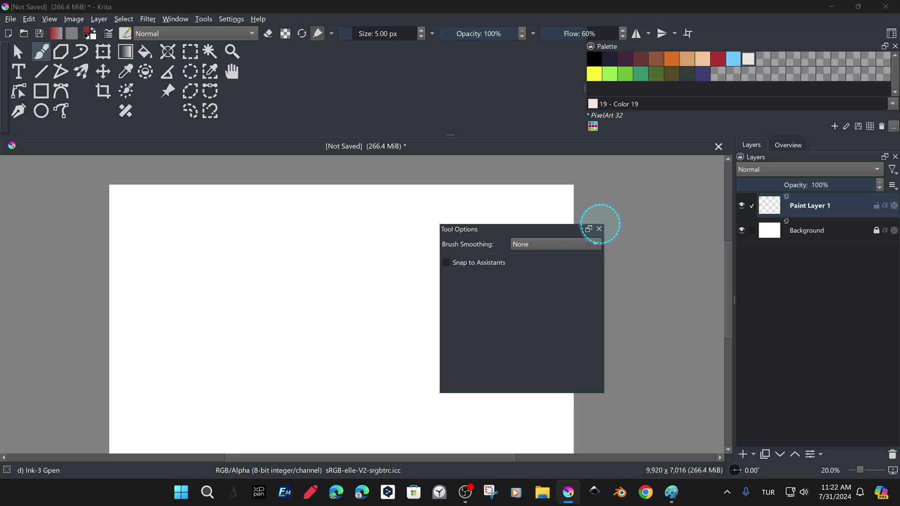
pyautogui.click(599, 229)
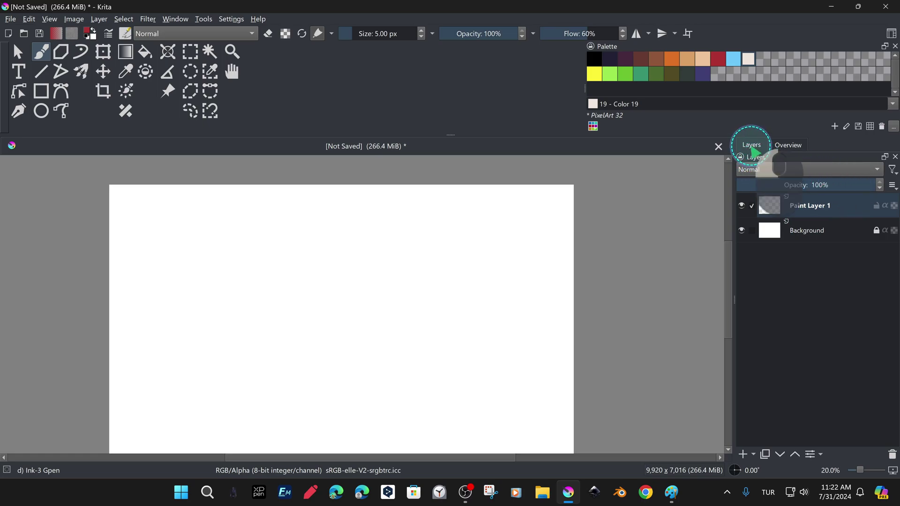
# Check the Overview docker in the tab group it shares with the Layers docker.
pyautogui.moveTo(754, 150)
pyautogui.mouseDown()
pyautogui.moveTo(865, 95)
pyautogui.moveTo(865, 115)
pyautogui.moveTo(765, 144)
pyautogui.mouseUp()
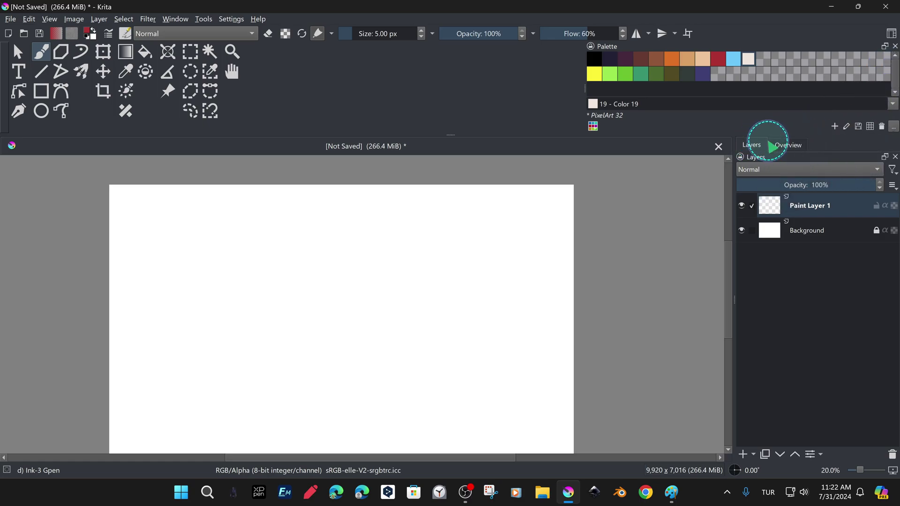
pyautogui.click(789, 146)
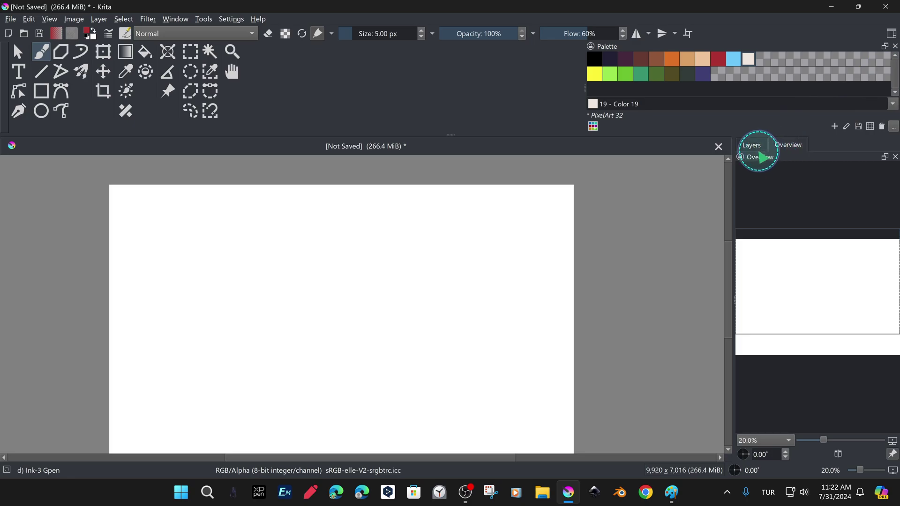
pyautogui.moveTo(762, 157); pyautogui.dragTo(747, 151)
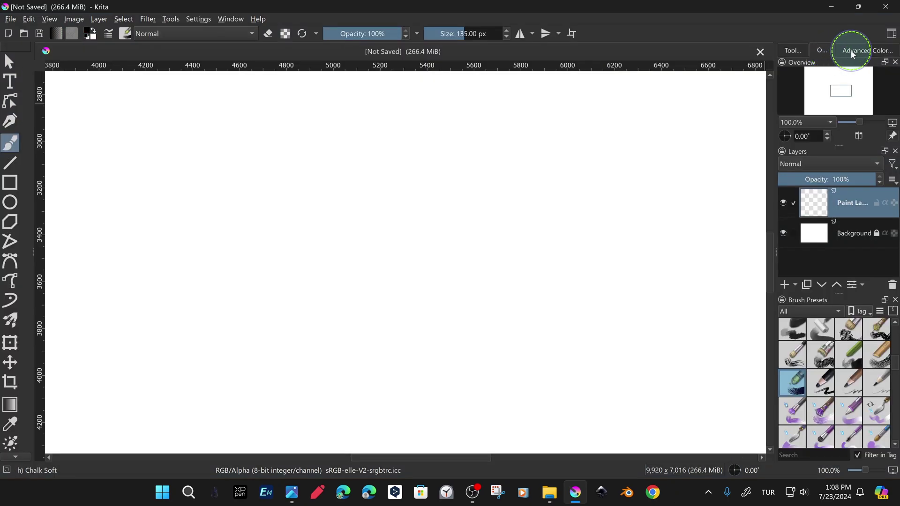
# Detach the Overview docker from its tab group, enlarge its floating window, and try panning the canvas with it.
pyautogui.click(854, 50)
pyautogui.click(819, 50)
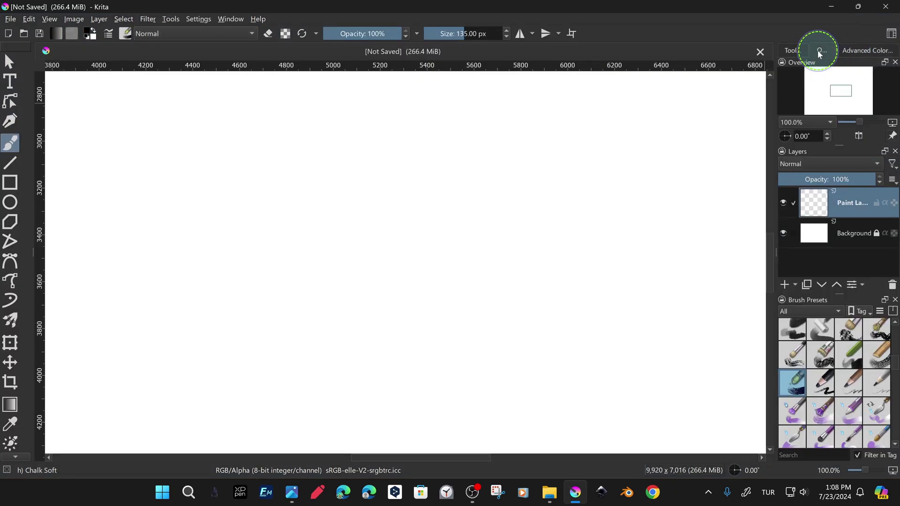
pyautogui.moveTo(820, 53); pyautogui.dragTo(650, 253)
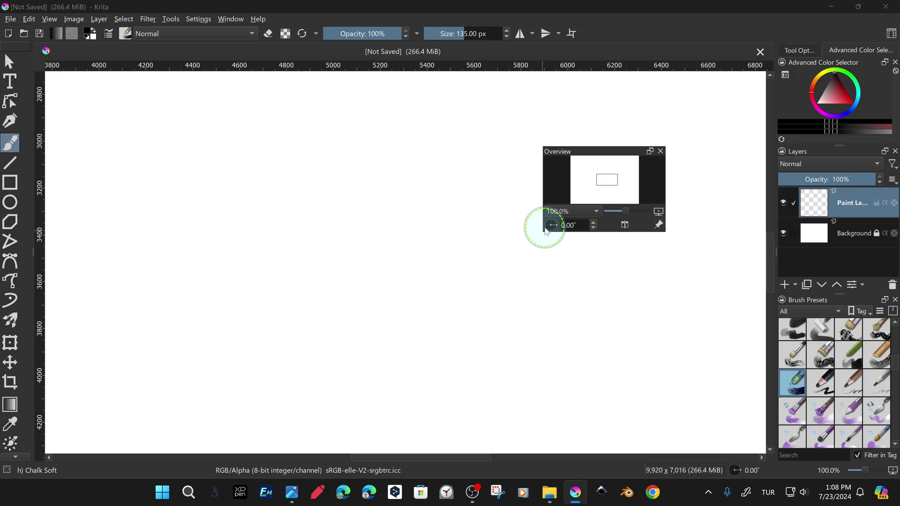
pyautogui.moveTo(544, 231); pyautogui.dragTo(476, 312)
pyautogui.moveTo(569, 215)
pyautogui.mouseDown()
pyautogui.moveTo(506, 158)
pyautogui.moveTo(575, 204)
pyautogui.mouseUp()
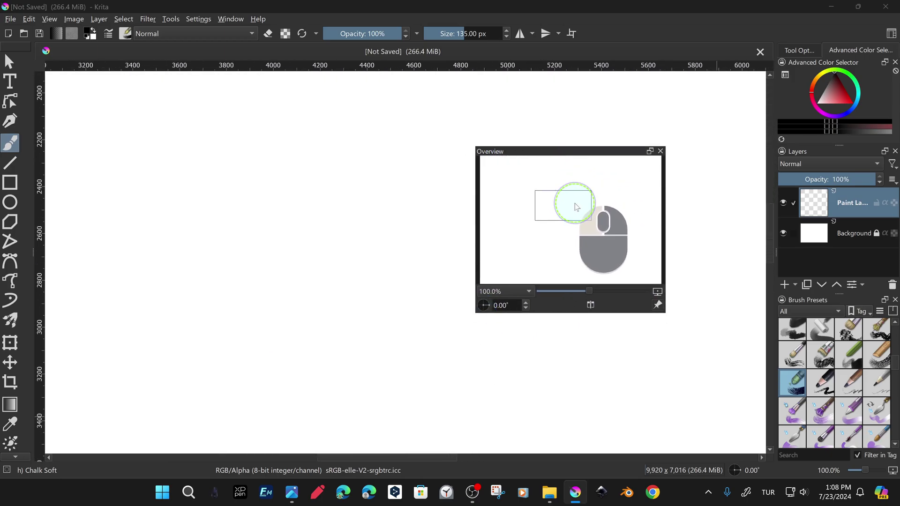
# Open the image file Test V1 from the Desktop.
pyautogui.click(10, 19)
pyautogui.click(21, 44)
pyautogui.click(126, 153)
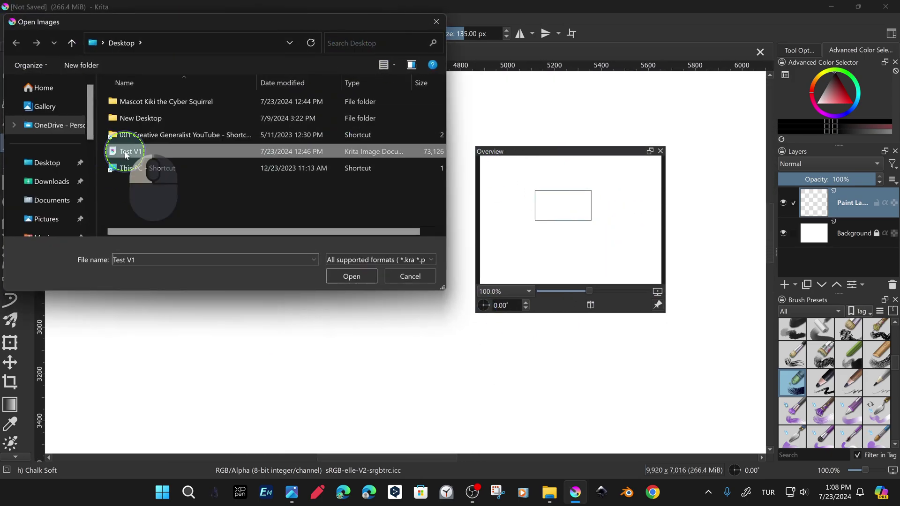
pyautogui.doubleClick(125, 152)
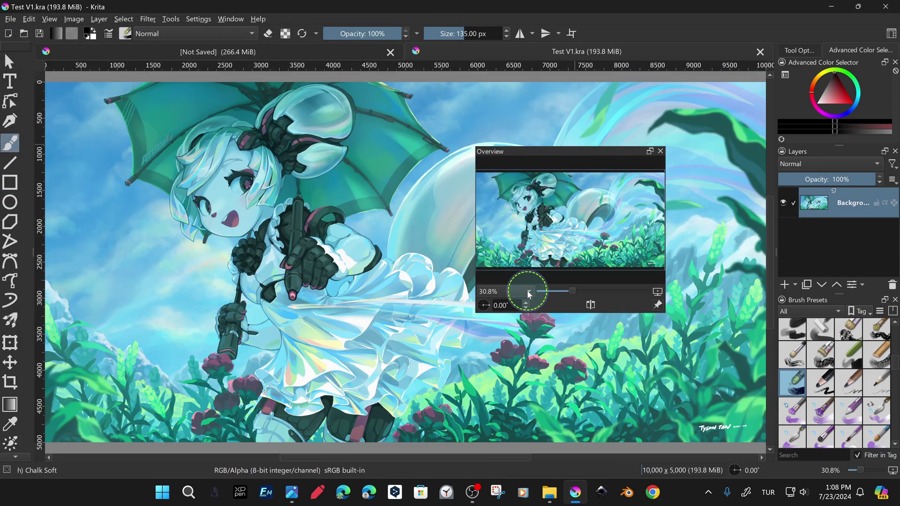
# Zoom and pan the painting through the floating Overview docker, and set its zoom level to 133.3%.
pyautogui.moveTo(587, 153)
pyautogui.mouseDown()
pyautogui.moveTo(575, 152)
pyautogui.moveTo(598, 145)
pyautogui.mouseUp()
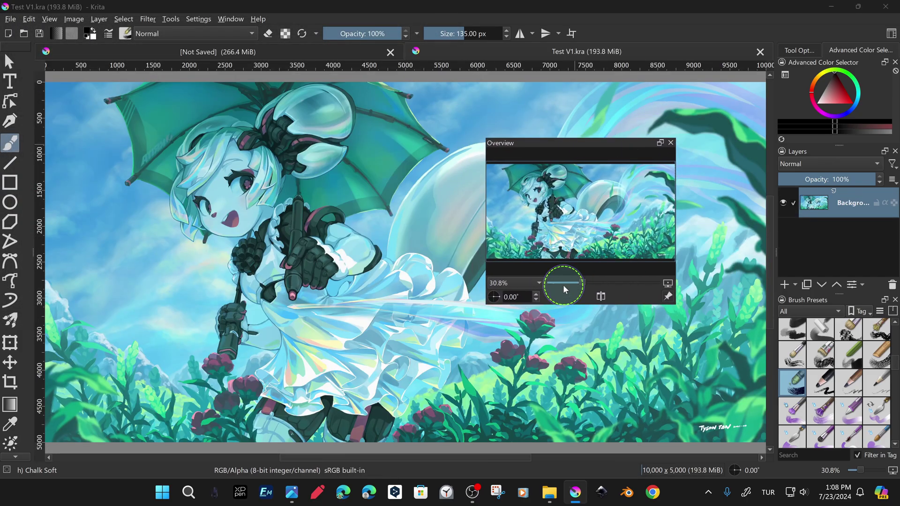
pyautogui.moveTo(564, 290); pyautogui.dragTo(589, 287)
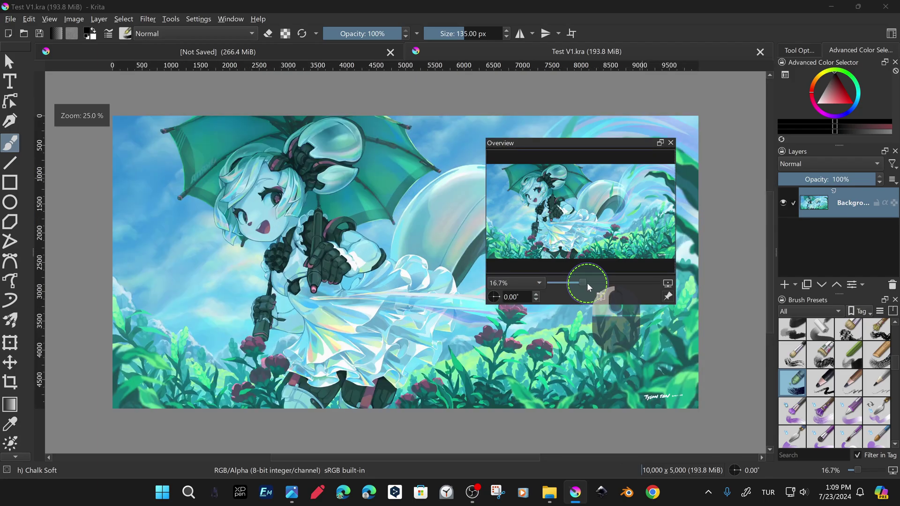
pyautogui.moveTo(575, 202); pyautogui.dragTo(561, 204)
pyautogui.click(534, 286)
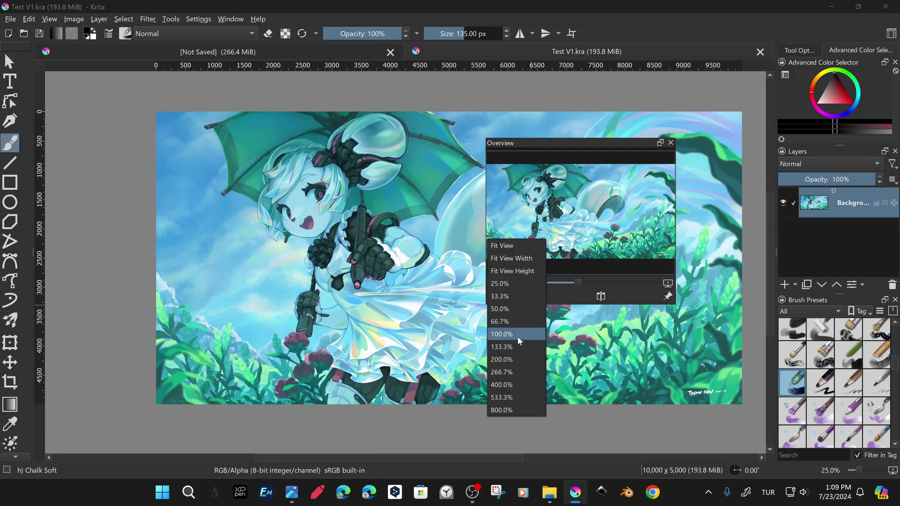
pyautogui.click(502, 347)
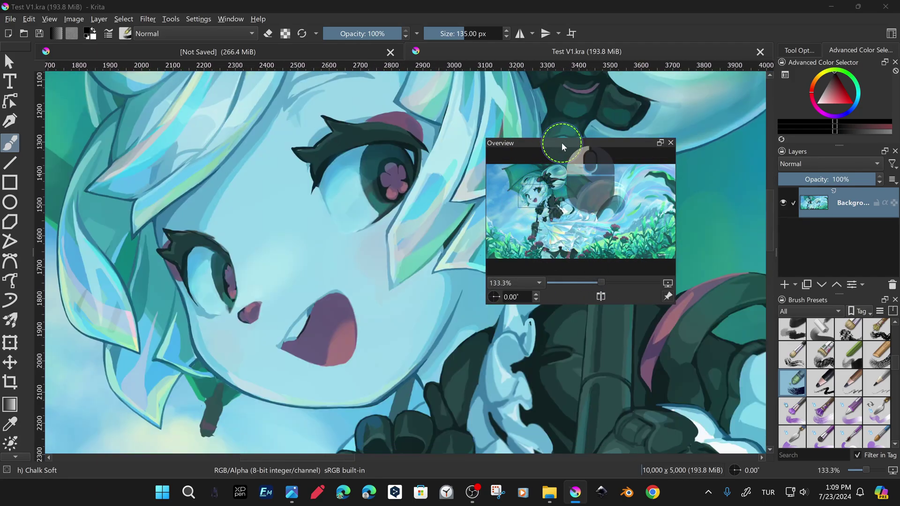
# Dock the Overview as a tab with the Toolbox, widen that column, and pan the painting with it.
pyautogui.moveTo(562, 144); pyautogui.dragTo(31, 328)
pyautogui.moveTo(66, 245); pyautogui.dragTo(316, 275)
pyautogui.moveTo(77, 222); pyautogui.dragTo(105, 240)
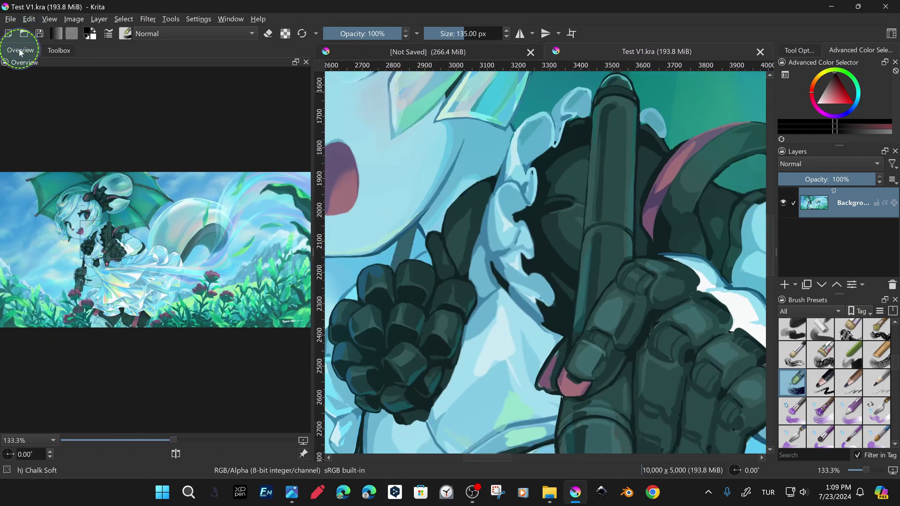
# Dock the Overview beneath the Toolbox, narrow the shared column, and pan the painting to the character's face.
pyautogui.moveTo(20, 53); pyautogui.dragTo(154, 225)
pyautogui.moveTo(311, 174); pyautogui.dragTo(149, 191)
pyautogui.click(65, 327)
pyautogui.moveTo(64, 328); pyautogui.dragTo(37, 314)
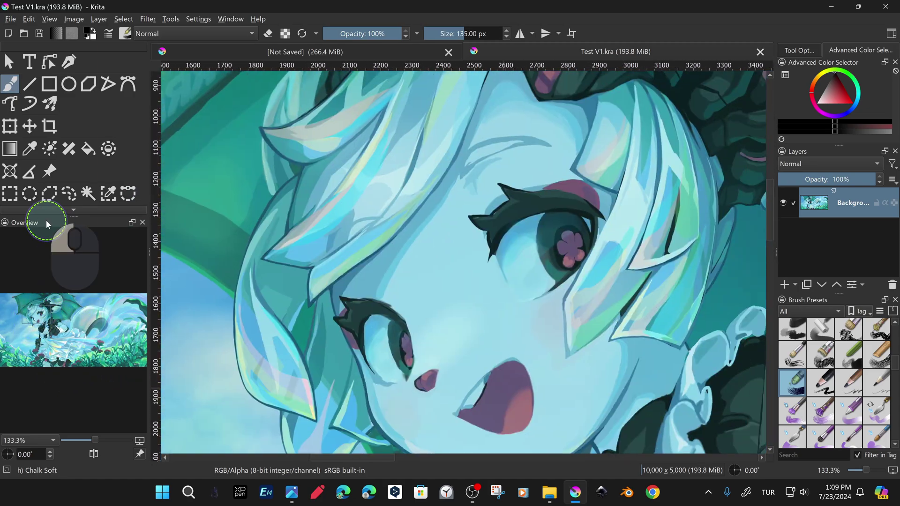
# Pull the Overview docker out from beneath the Toolbox and narrow the Toolbox column.
pyautogui.moveTo(46, 223); pyautogui.dragTo(345, 208)
pyautogui.moveTo(149, 255); pyautogui.dragTo(47, 254)
pyautogui.click(892, 33)
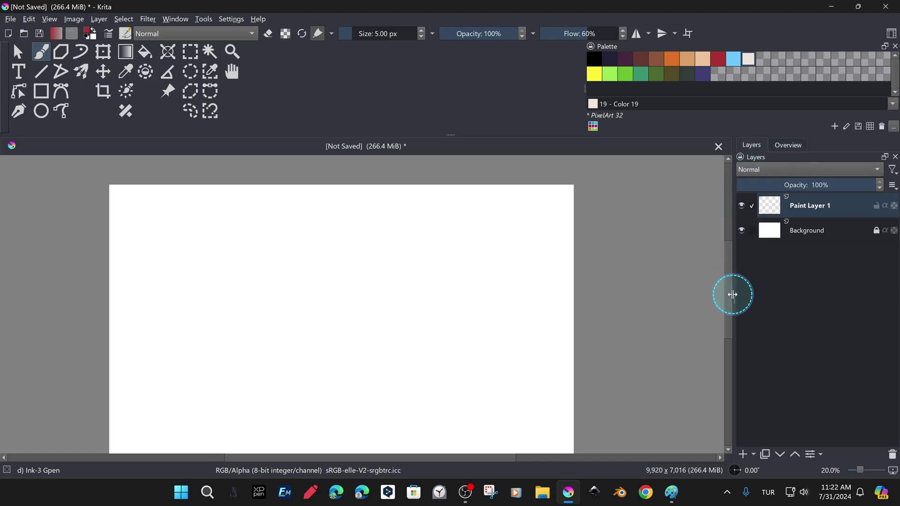
# Narrow the Layers docker slightly and set its layer thumbnail size to the maximum.
pyautogui.moveTo(734, 297)
pyautogui.mouseDown()
pyautogui.moveTo(776, 295)
pyautogui.moveTo(740, 301)
pyautogui.mouseUp()
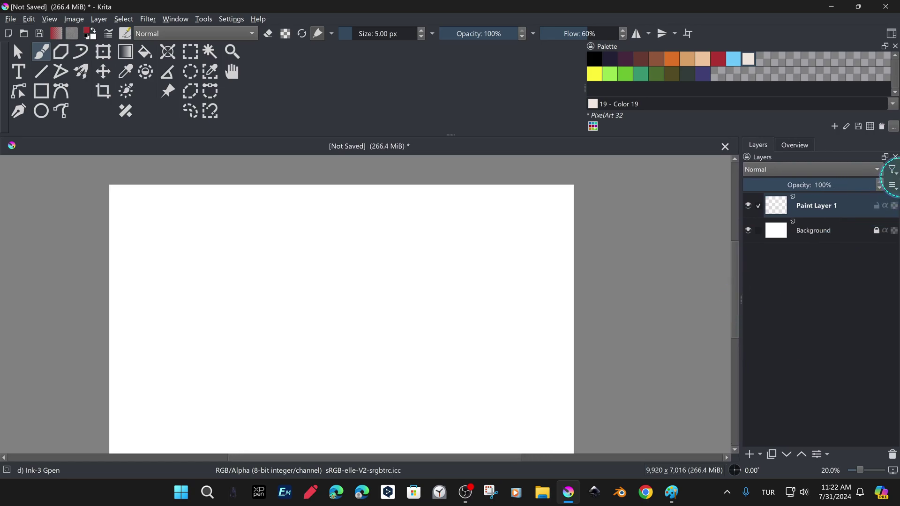
pyautogui.click(893, 186)
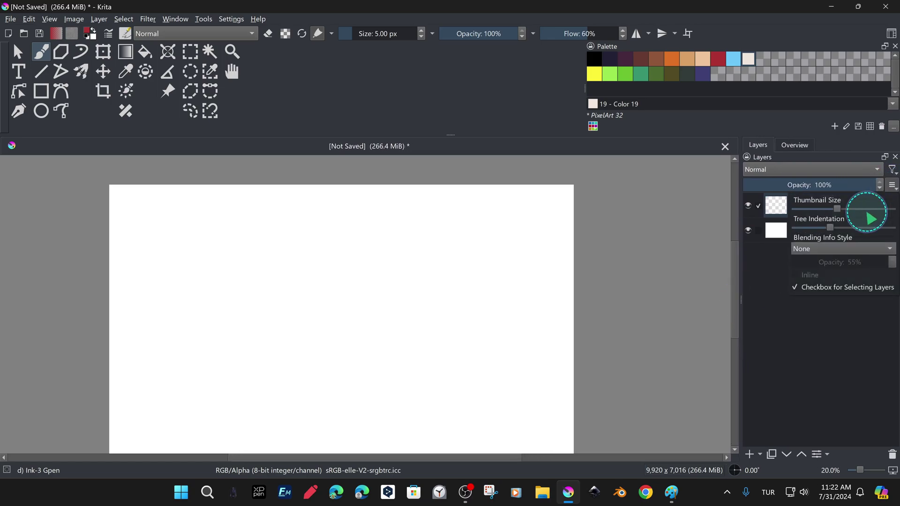
pyautogui.moveTo(839, 210); pyautogui.dragTo(876, 220)
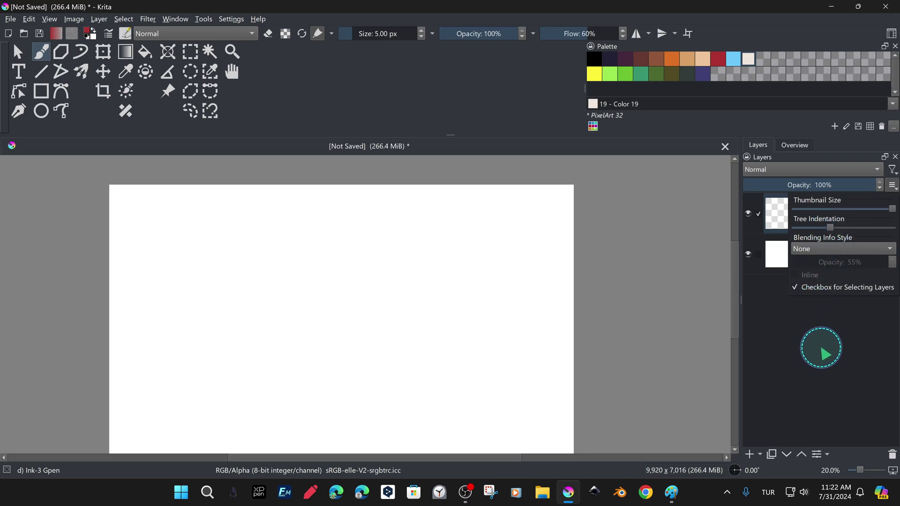
pyautogui.click(821, 348)
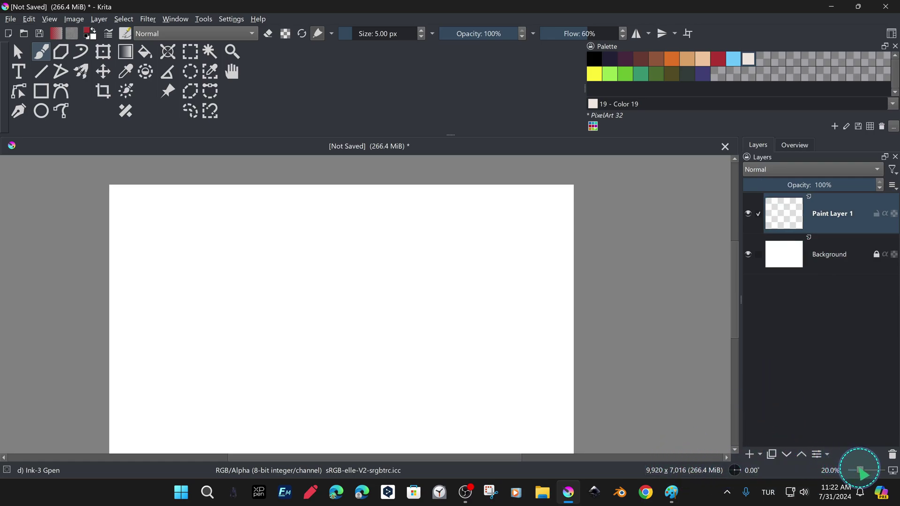
# Reduce the height of the docker area above the canvas and widen the Palette docker slightly.
pyautogui.moveTo(860, 469); pyautogui.dragTo(857, 470)
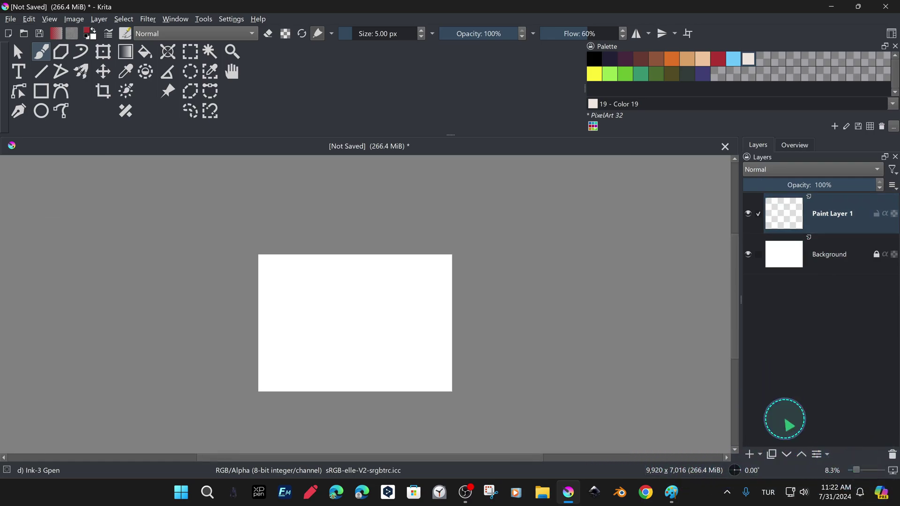
pyautogui.moveTo(451, 135)
pyautogui.mouseDown()
pyautogui.moveTo(450, 114)
pyautogui.moveTo(451, 122)
pyautogui.mouseUp()
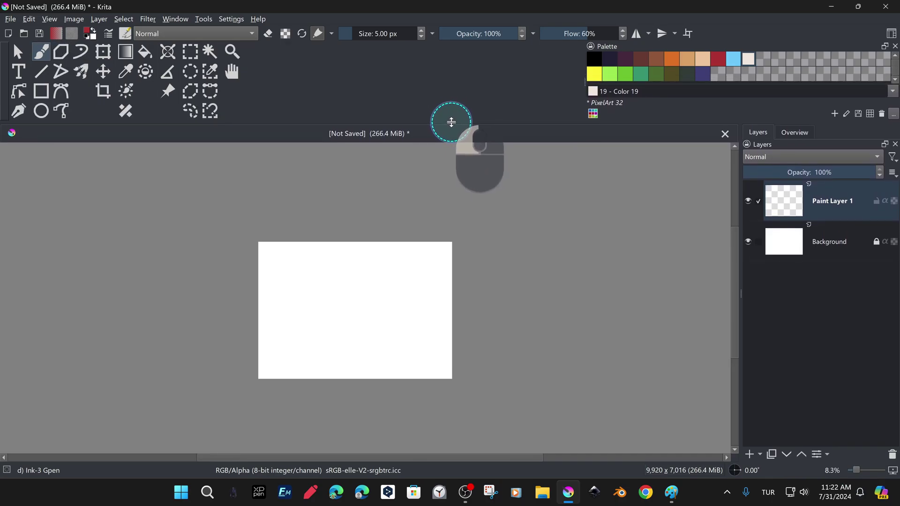
pyautogui.moveTo(3, 90)
pyautogui.mouseDown()
pyautogui.moveTo(50, 89)
pyautogui.moveTo(10, 77)
pyautogui.mouseUp()
pyautogui.moveTo(581, 77); pyautogui.dragTo(575, 114)
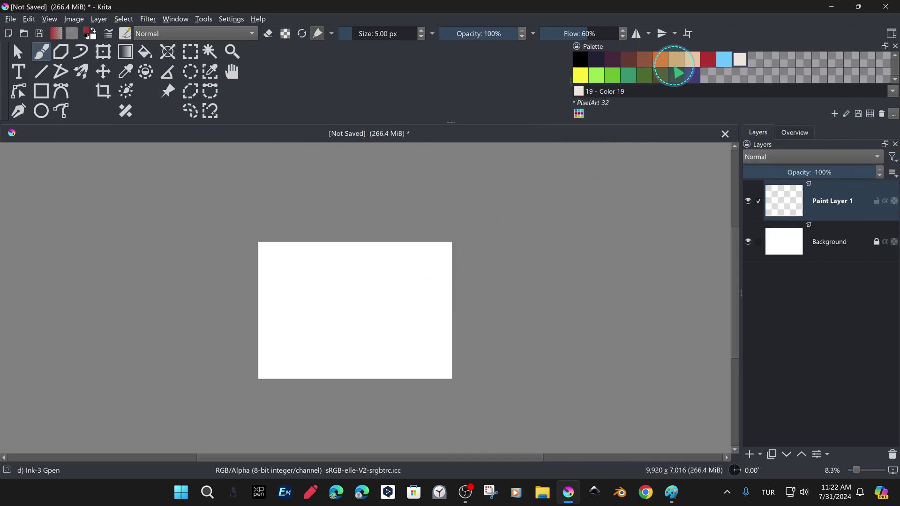
# Hide the Brushes and Stuff toolbar.
pyautogui.click(176, 19)
pyautogui.click(220, 19)
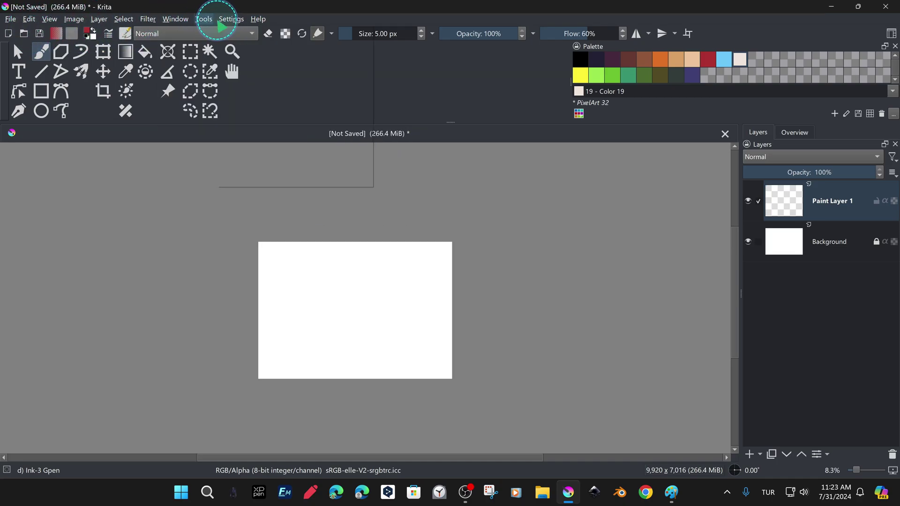
pyautogui.click(237, 19)
pyautogui.moveTo(296, 86)
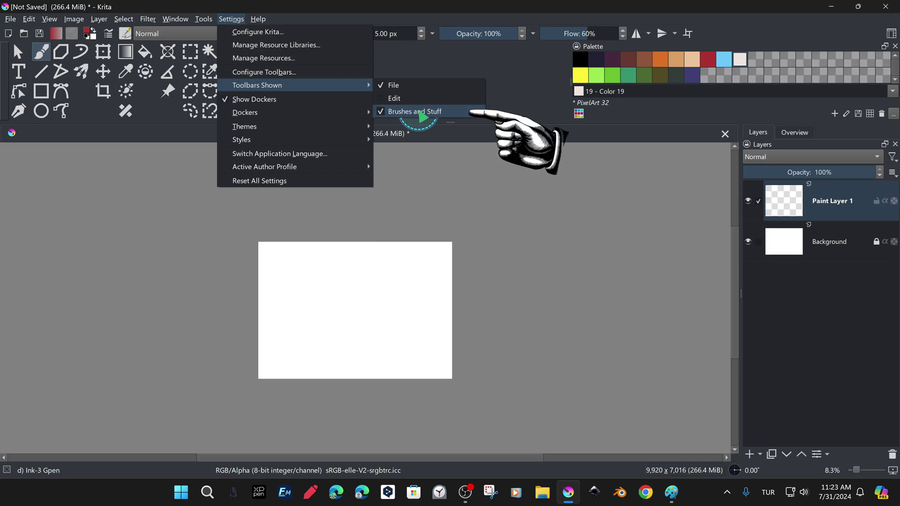
pyautogui.click(415, 111)
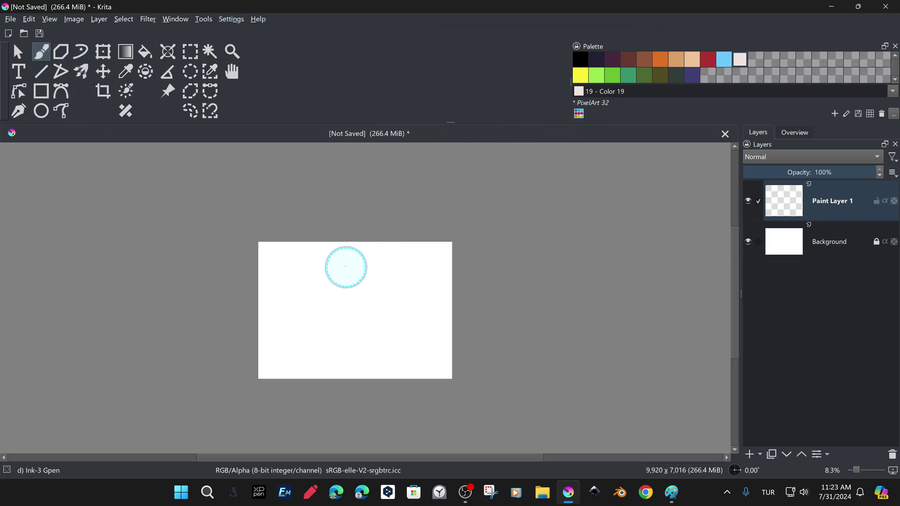
# Draw a rectangle near the canvas centre and fill it with the Oiled cedar palette colour.
pyautogui.moveTo(450, 122); pyautogui.dragTo(446, 125)
pyautogui.click(41, 91)
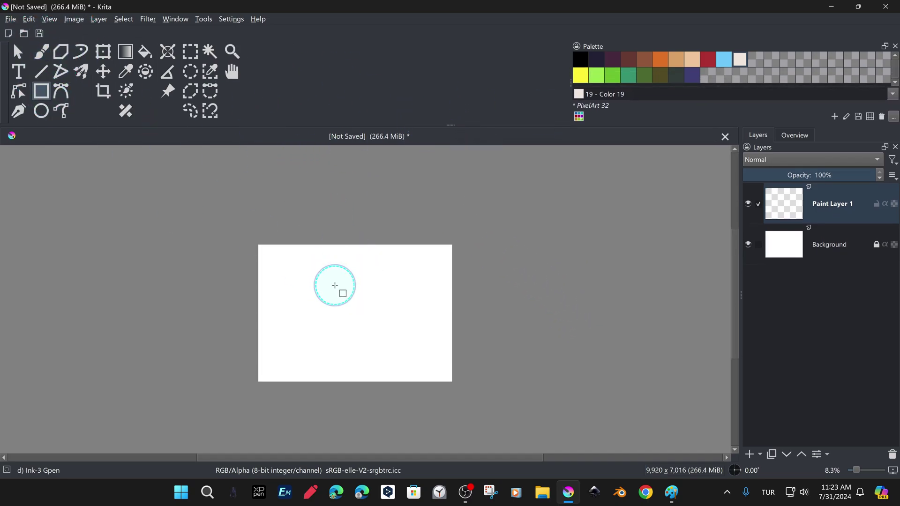
pyautogui.moveTo(331, 285); pyautogui.dragTo(386, 324)
pyautogui.click(146, 52)
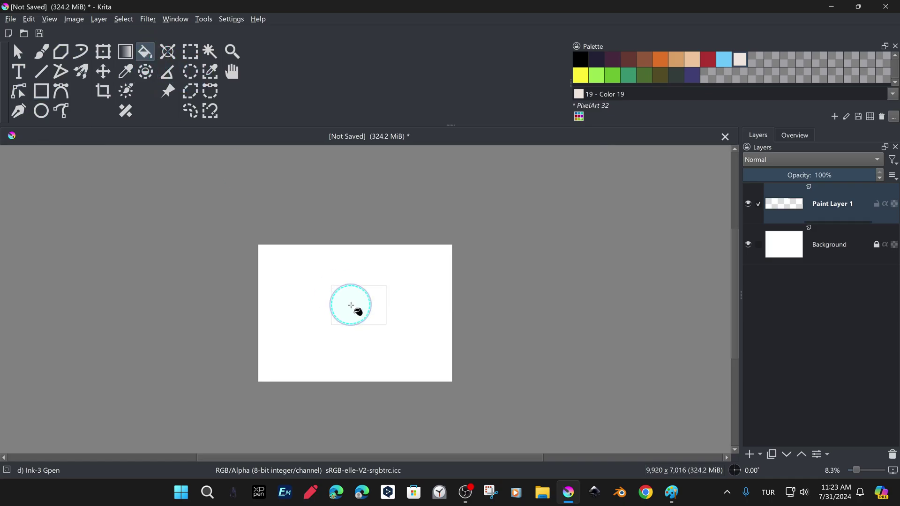
pyautogui.click(361, 306)
pyautogui.click(629, 59)
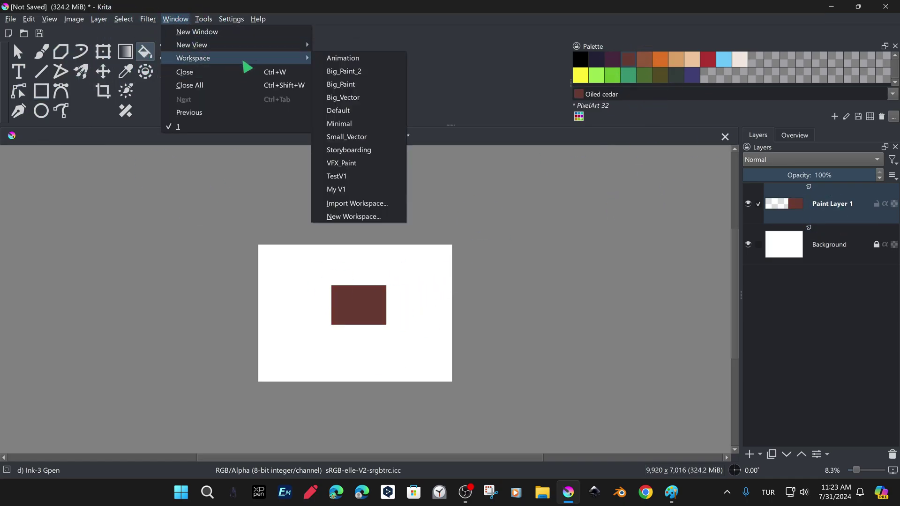
# Show the Brushes and Stuff toolbar again.
pyautogui.moveTo(231, 19)
pyautogui.moveTo(347, 85)
pyautogui.click(398, 111)
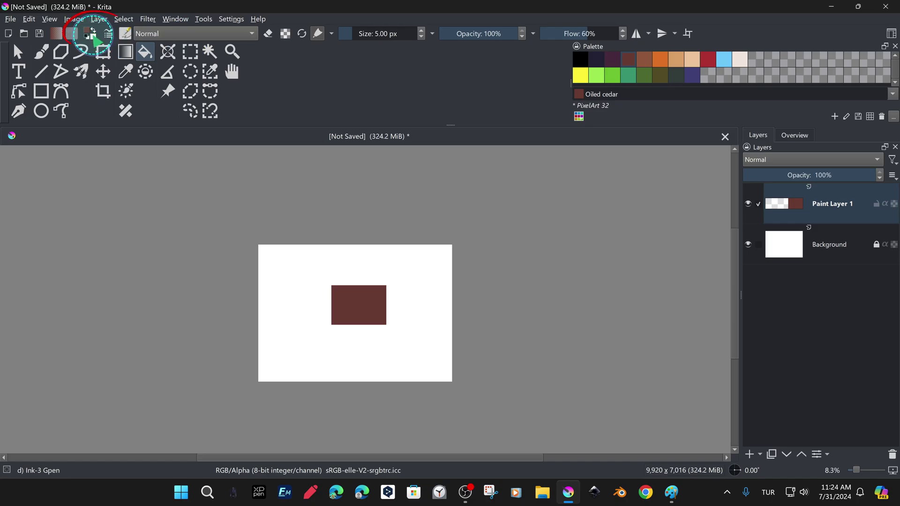
# Open the toolbar's foreground and background colour choosers to inspect them, and close them without changing a colour.
pyautogui.click(93, 36)
pyautogui.click(559, 123)
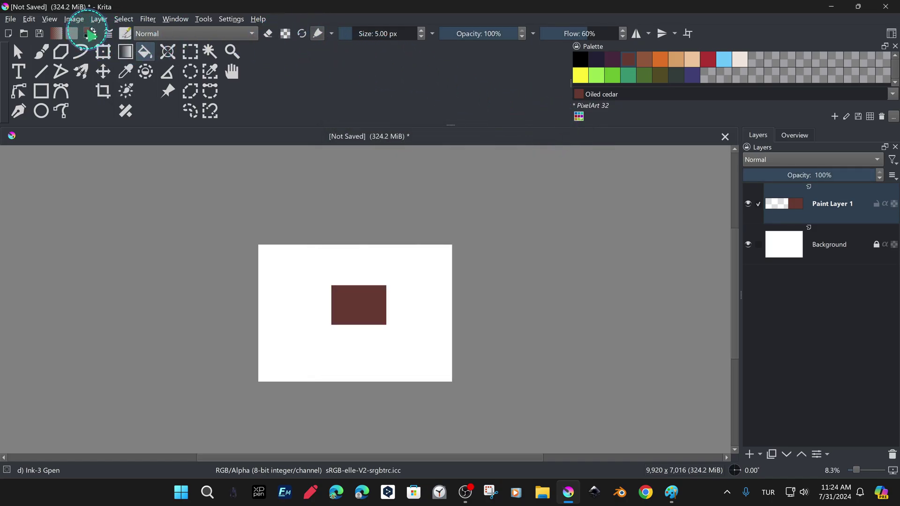
pyautogui.click(92, 35)
pyautogui.click(557, 123)
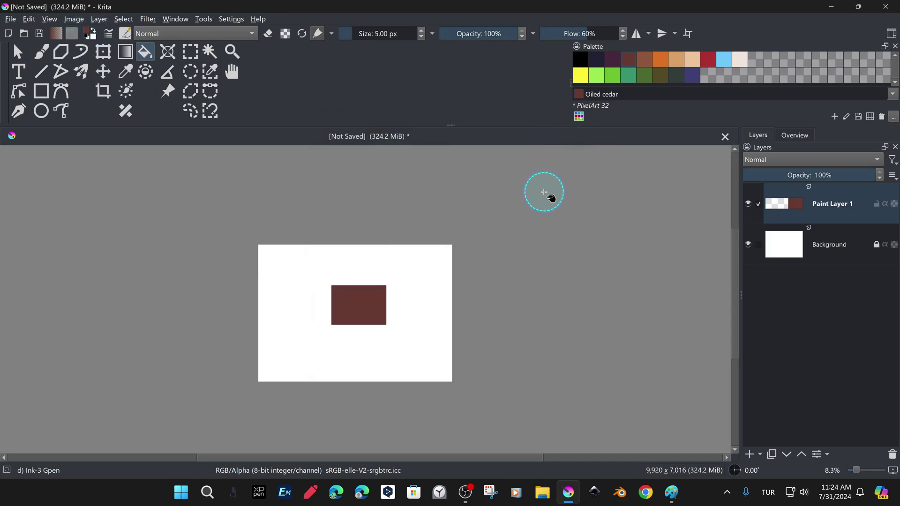
# Select the Pencil 2b (mypaint) brush in the toolbar's preset chooser and close the chooser.
pyautogui.moveTo(454, 278)
pyautogui.mouseDown()
pyautogui.moveTo(477, 273)
pyautogui.moveTo(446, 231)
pyautogui.mouseUp()
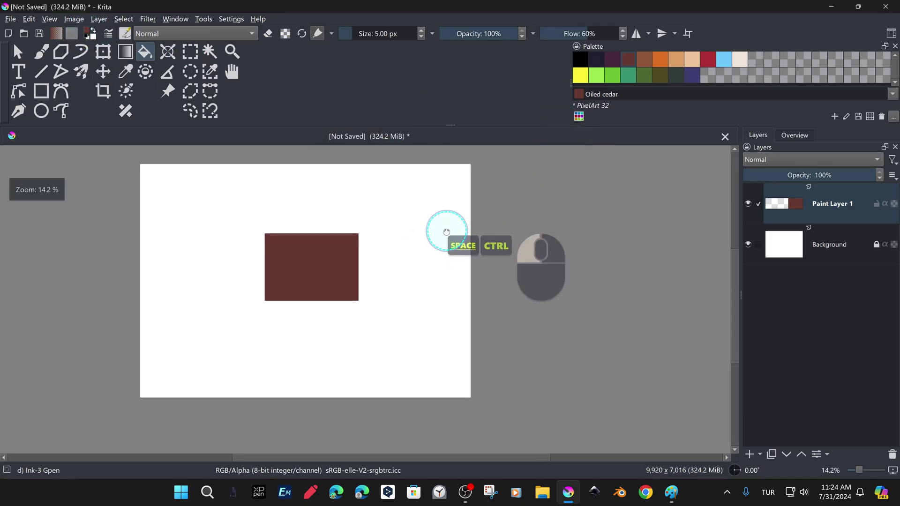
pyautogui.click(125, 33)
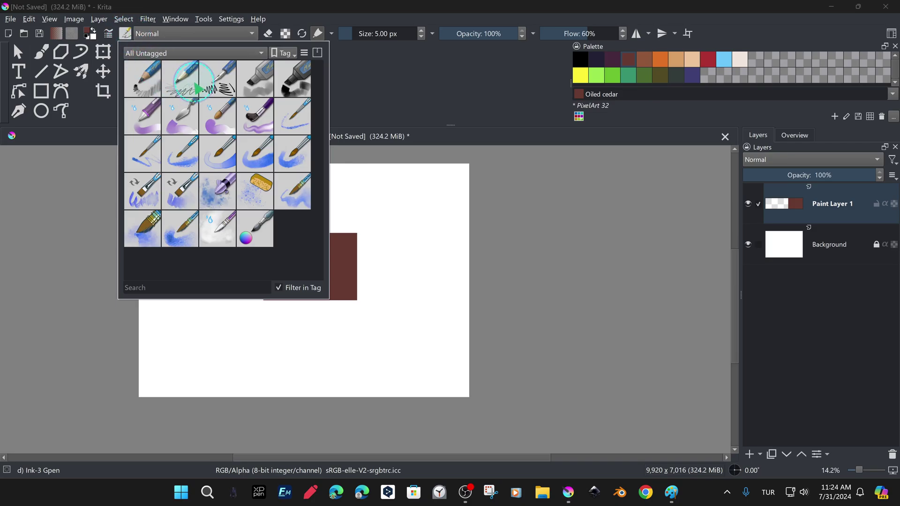
pyautogui.click(195, 87)
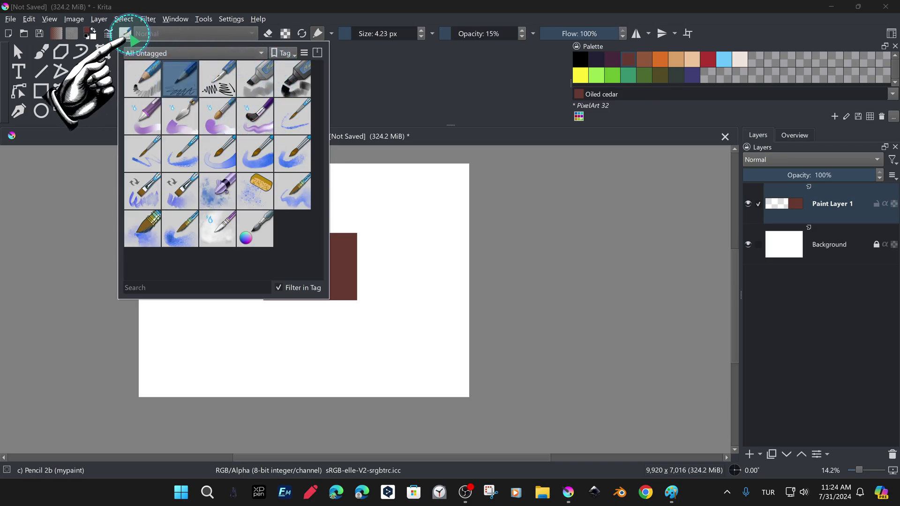
pyautogui.click(291, 18)
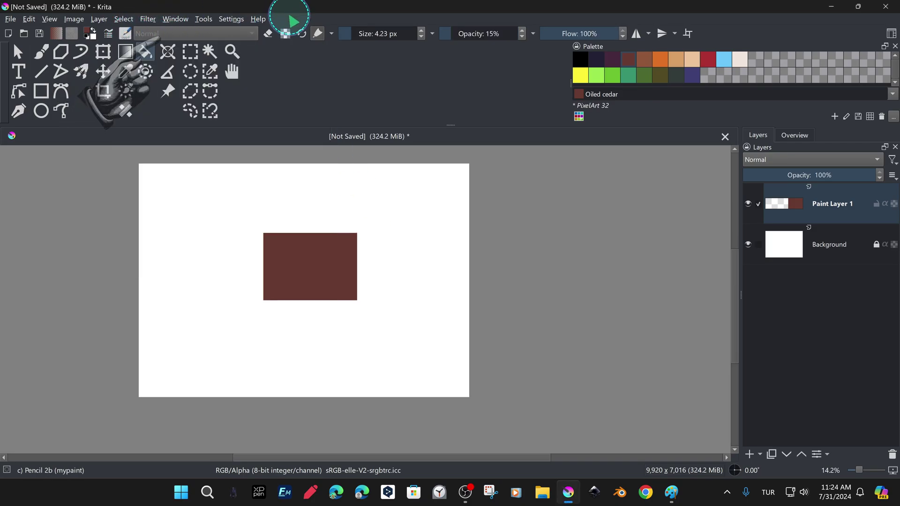
# Select the Brush tool and scribble thin loops and curves around the brown rectangle with the Pencil 2b brush.
pyautogui.click(333, 253)
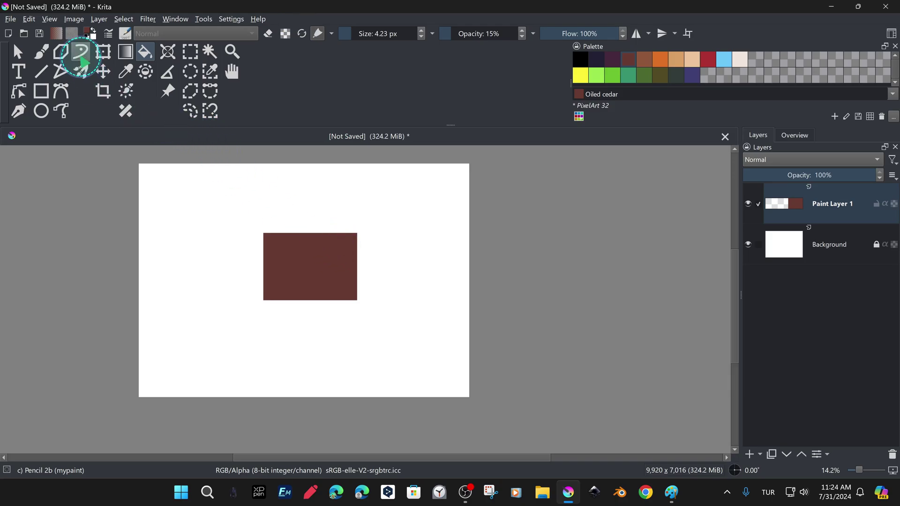
pyautogui.click(41, 51)
pyautogui.moveTo(201, 231)
pyautogui.mouseDown()
pyautogui.moveTo(238, 292)
pyautogui.moveTo(397, 238)
pyautogui.mouseUp()
pyautogui.moveTo(334, 275)
pyautogui.mouseDown()
pyautogui.moveTo(416, 296)
pyautogui.moveTo(491, 251)
pyautogui.mouseUp()
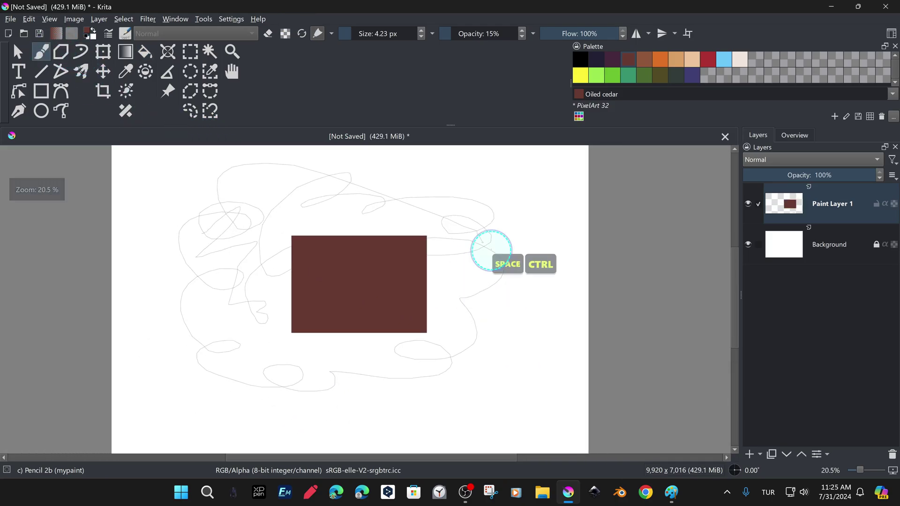
# Set the brush size to 37.05 px and the opacity to 42%, and draw wavy strokes beside the rectangle.
pyautogui.click(365, 36)
pyautogui.moveTo(498, 321)
pyautogui.mouseDown()
pyautogui.moveTo(527, 309)
pyautogui.moveTo(496, 381)
pyautogui.mouseUp()
pyautogui.click(473, 34)
pyautogui.moveTo(474, 189); pyautogui.dragTo(510, 384)
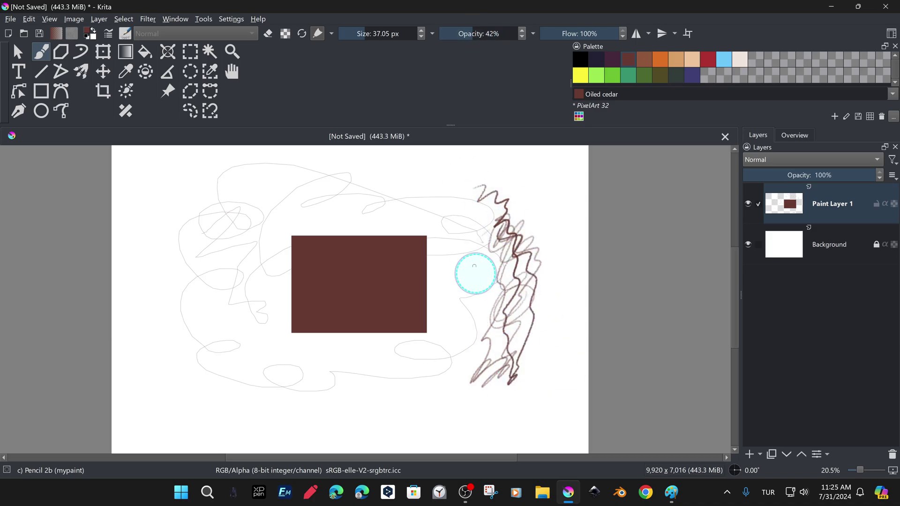
pyautogui.moveTo(535, 206)
pyautogui.mouseDown()
pyautogui.moveTo(540, 268)
pyautogui.moveTo(553, 180)
pyautogui.mouseUp()
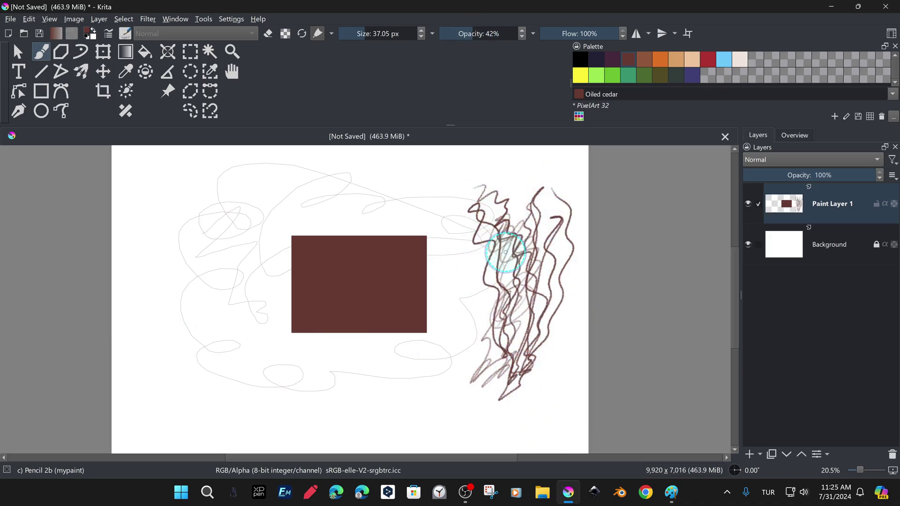
# Look at the context options of Paint Layer 1, dismiss them, and clear the layer's contents.
pyautogui.rightClick(828, 204)
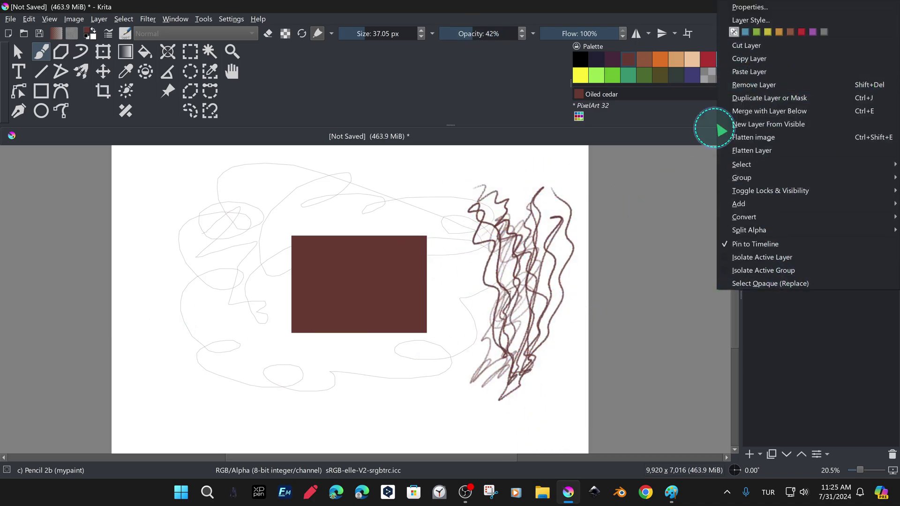
pyautogui.click(550, 241)
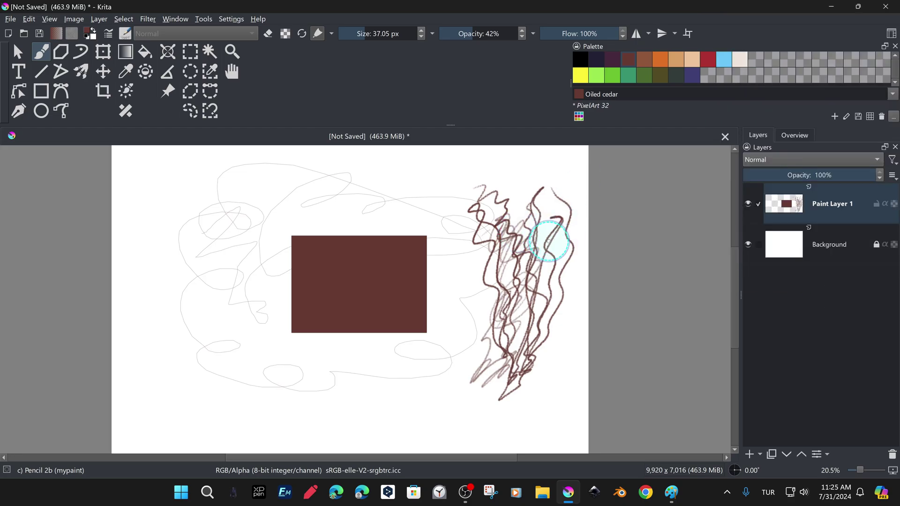
pyautogui.press('Delete')
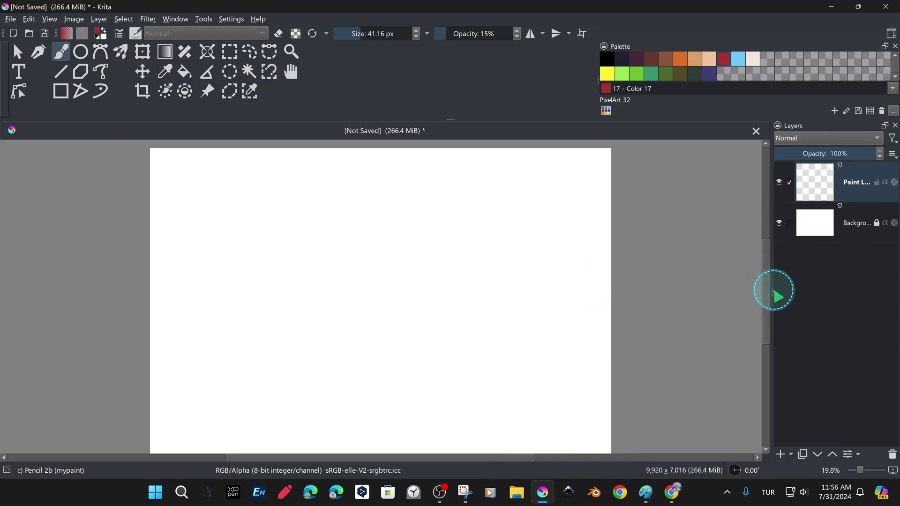
# Narrow the Layers docker slightly and add a new paint layer above the existing one.
pyautogui.moveTo(774, 290); pyautogui.dragTo(779, 291)
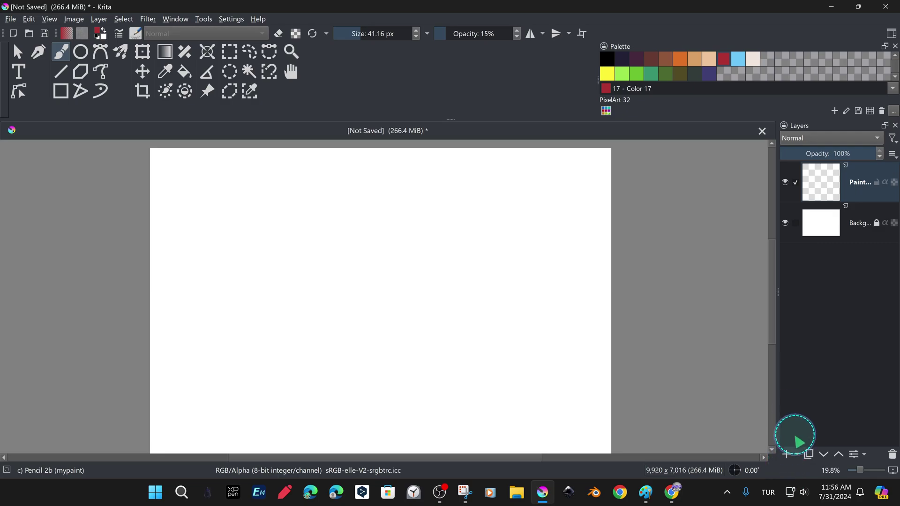
pyautogui.click(787, 455)
# Add the colour #ac3232 to the first empty slot of the palette's second row and draw a short test stroke.
pyautogui.click(724, 74)
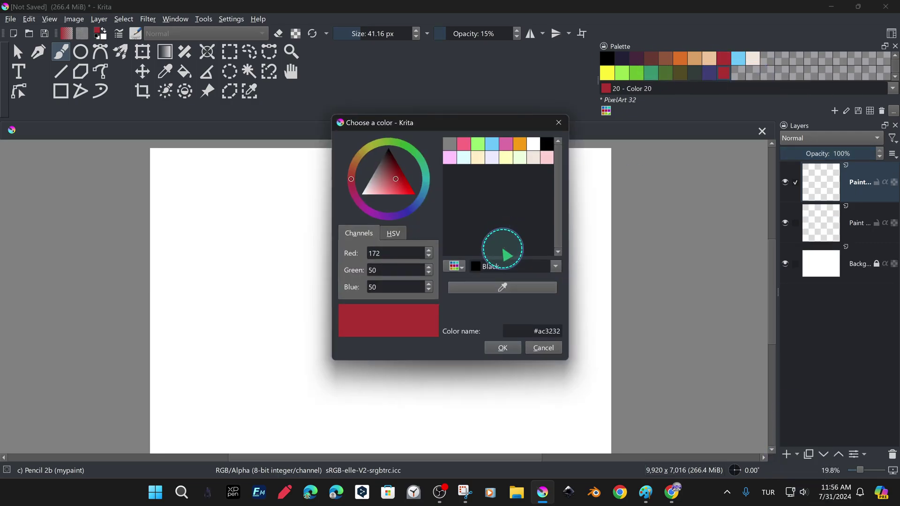
pyautogui.click(502, 348)
pyautogui.moveTo(250, 215); pyautogui.dragTo(234, 269)
# Use dark slate for the Color 20 swatch, draw slanted and wavy strokes, and handwrite "New Ms Paint Style" on the canvas.
pyautogui.click(724, 74)
pyautogui.moveTo(285, 286); pyautogui.dragTo(312, 224)
pyautogui.moveTo(322, 287); pyautogui.dragTo(378, 231)
pyautogui.moveTo(392, 312); pyautogui.dragTo(505, 256)
pyautogui.moveTo(363, 406); pyautogui.dragTo(325, 428)
pyautogui.moveTo(365, 207); pyautogui.dragTo(507, 217)
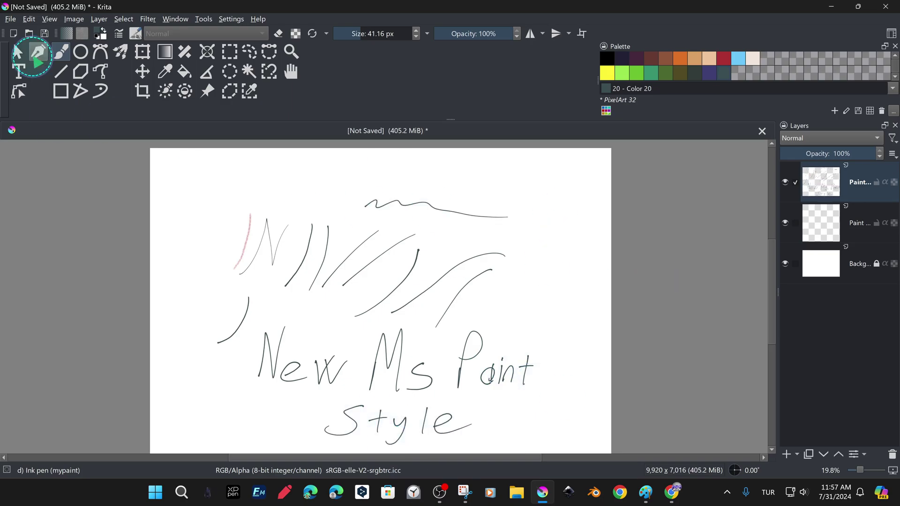
# Erase the red test stroke with another brush preset and return to the Ink pen (mypaint) preset.
pyautogui.click(136, 33)
pyautogui.moveTo(250, 215); pyautogui.dragTo(235, 269)
pyautogui.click(135, 34)
# Draw wavy lines, a short line and crosshatching along the canvas's upper and right edges, and undo the strokes.
pyautogui.moveTo(193, 200); pyautogui.dragTo(305, 175)
pyautogui.moveTo(351, 176); pyautogui.dragTo(381, 174)
pyautogui.moveTo(532, 187); pyautogui.dragTo(547, 207)
pyautogui.moveTo(546, 263); pyautogui.dragTo(573, 212)
pyautogui.moveTo(535, 302); pyautogui.dragTo(551, 305)
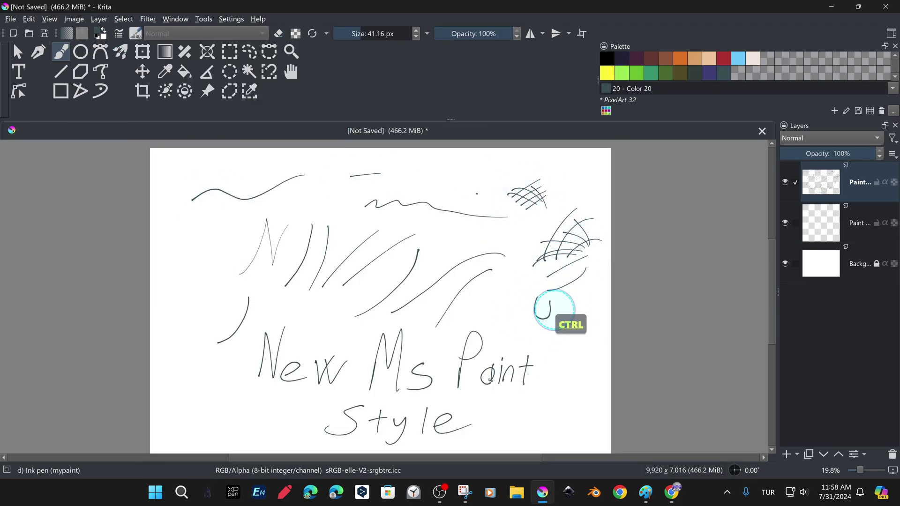
pyautogui.hotkey('ctrl', 'z')
# Set the brush size to 57.93 px and handwrite "Edit Krita Interface Like MS Paint" across the upper canvas.
pyautogui.click(363, 34)
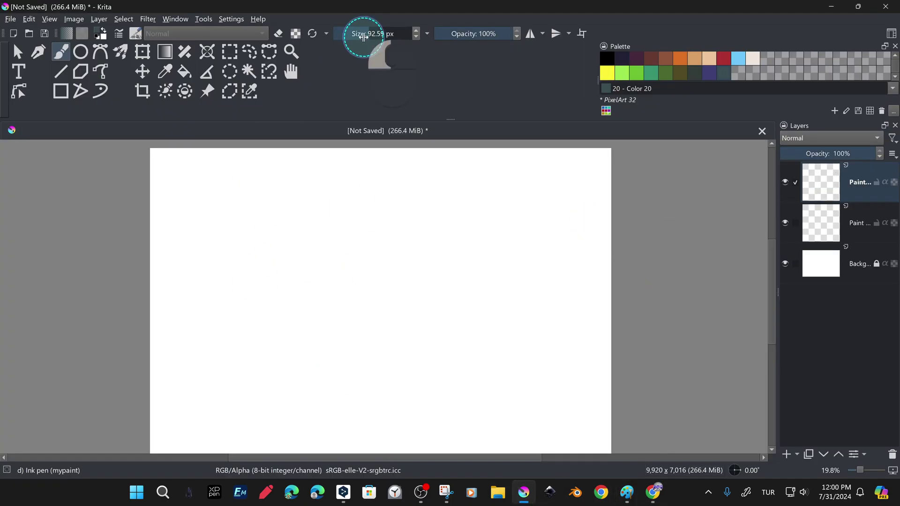
pyautogui.moveTo(200, 175); pyautogui.dragTo(193, 222)
pyautogui.moveTo(354, 165); pyautogui.dragTo(327, 204)
pyautogui.moveTo(457, 168); pyautogui.dragTo(455, 202)
pyautogui.moveTo(514, 203)
pyautogui.mouseDown()
pyautogui.moveTo(524, 189)
pyautogui.moveTo(524, 208)
pyautogui.mouseUp()
pyautogui.moveTo(195, 234); pyautogui.dragTo(207, 266)
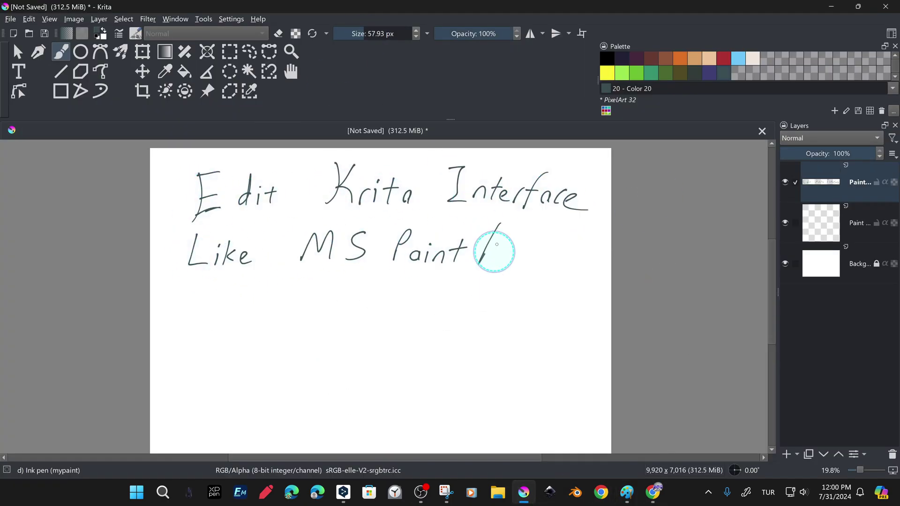
# Handwrite a large "MS Paint" in the lower half of the canvas and "New Microsoft Paint" below it.
pyautogui.moveTo(223, 397); pyautogui.dragTo(294, 393)
pyautogui.moveTo(384, 318); pyautogui.dragTo(319, 387)
pyautogui.moveTo(217, 440); pyautogui.dragTo(247, 408)
pyautogui.moveTo(330, 438); pyautogui.dragTo(355, 437)
pyautogui.moveTo(473, 412); pyautogui.dragTo(457, 447)
# Handwrite "Creative Generalist" above the large lettering and add slanted hatch strokes near the canvas's right edge.
pyautogui.moveTo(181, 297); pyautogui.dragTo(189, 315)
pyautogui.moveTo(302, 272); pyautogui.dragTo(292, 284)
pyautogui.moveTo(500, 297); pyautogui.dragTo(554, 271)
pyautogui.moveTo(546, 303); pyautogui.dragTo(593, 296)
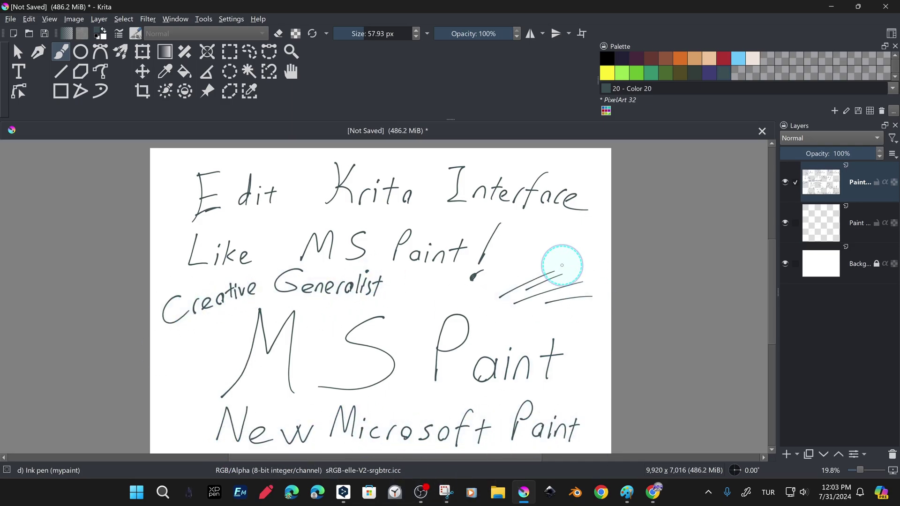
# Switch the canvas to print-size viewing and adjust its zoom to 80.9%.
pyautogui.click(893, 470)
pyautogui.click(842, 470)
pyautogui.click(808, 394)
pyautogui.scroll(-1, 425, 310)
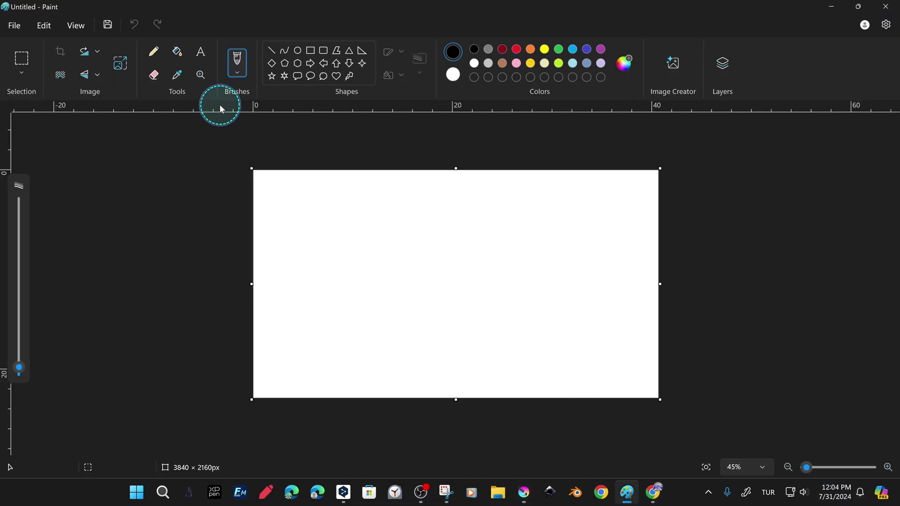
# In Microsoft Paint, set the image properties' units to Pixels and accept them.
pyautogui.click(14, 25)
pyautogui.click(88, 232)
pyautogui.click(326, 272)
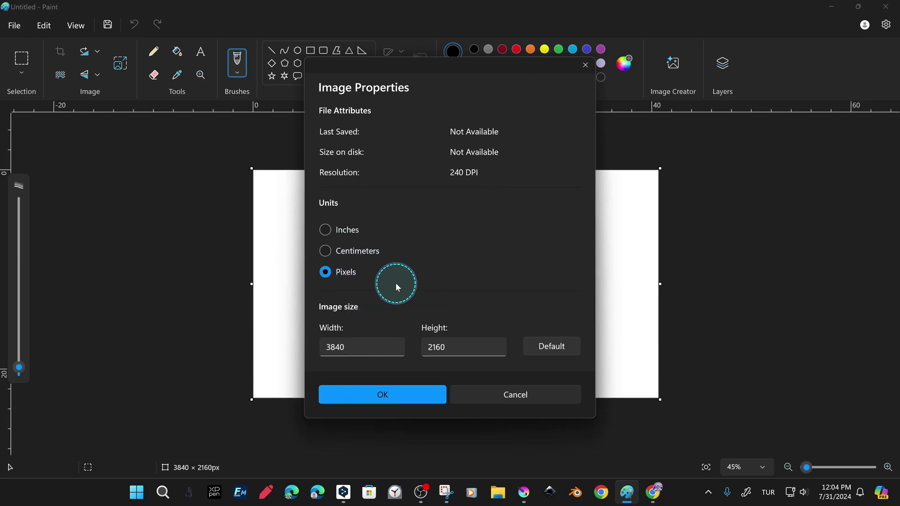
pyautogui.click(416, 397)
# Return to Krita, turn on the rulers, and zoom the canvas to check their pixel scale.
pyautogui.click(832, 7)
pyautogui.click(49, 19)
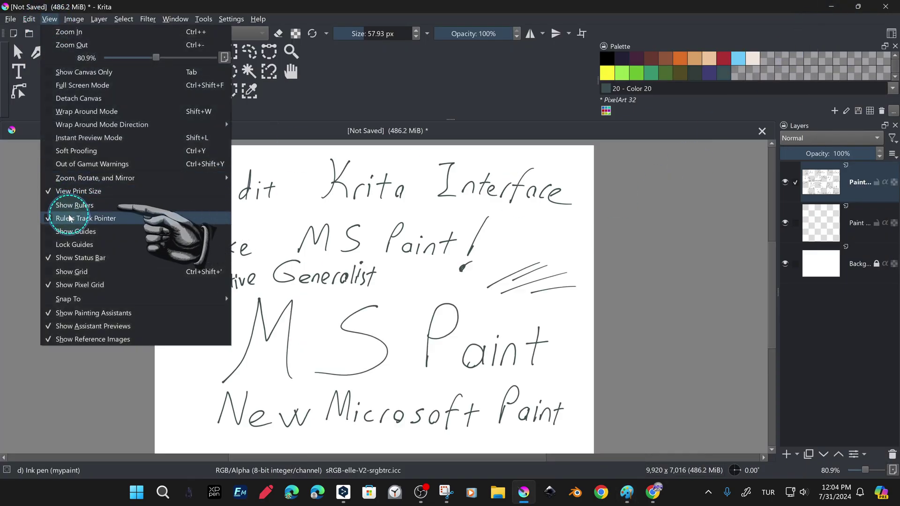
pyautogui.click(56, 207)
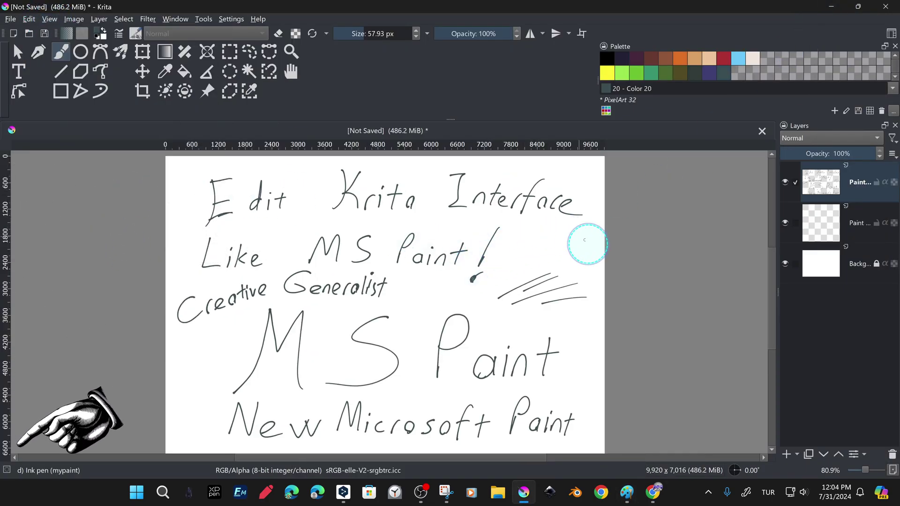
pyautogui.hotkey('ctrl', 'space')
pyautogui.moveTo(347, 302); pyautogui.dragTo(348, 282)
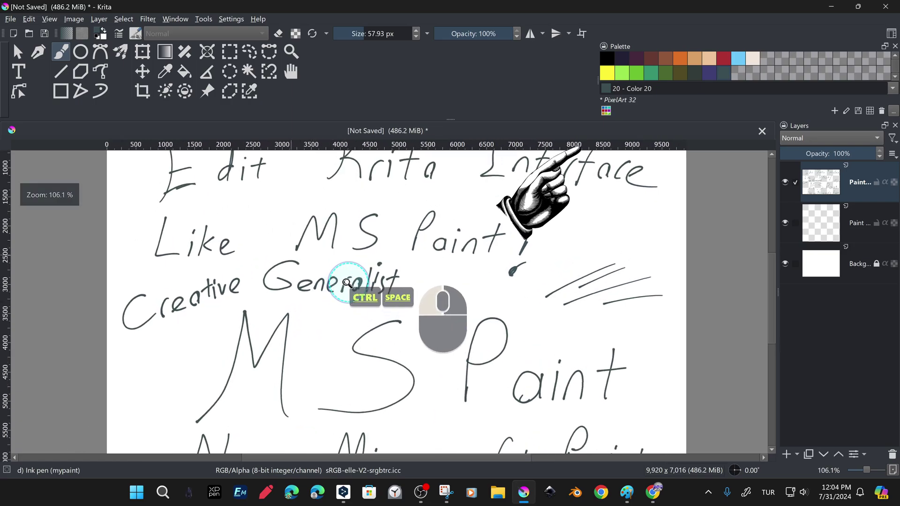
# Switch to Microsoft Paint and zoom its canvas in and out to examine how the rulers and zoom behave.
pyautogui.click(628, 495)
pyautogui.hotkey('ctrl', 'space')
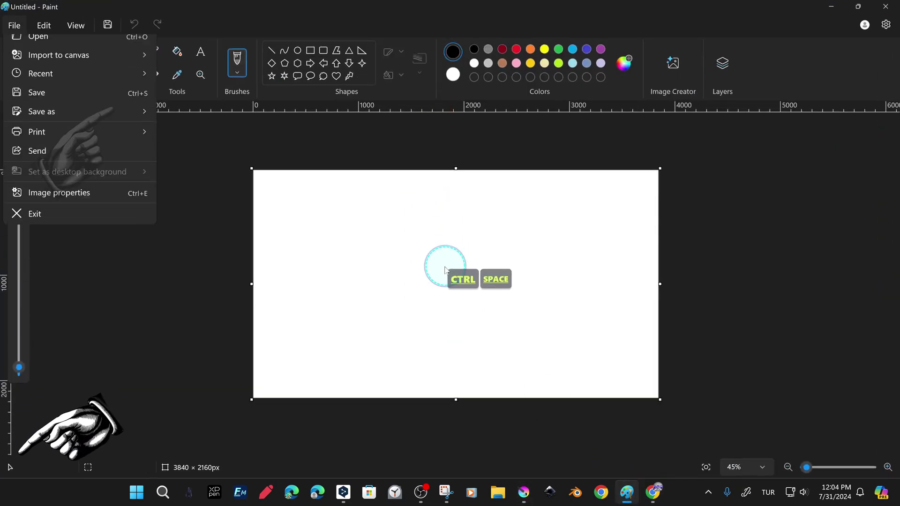
pyautogui.scroll(3, 419, 246)
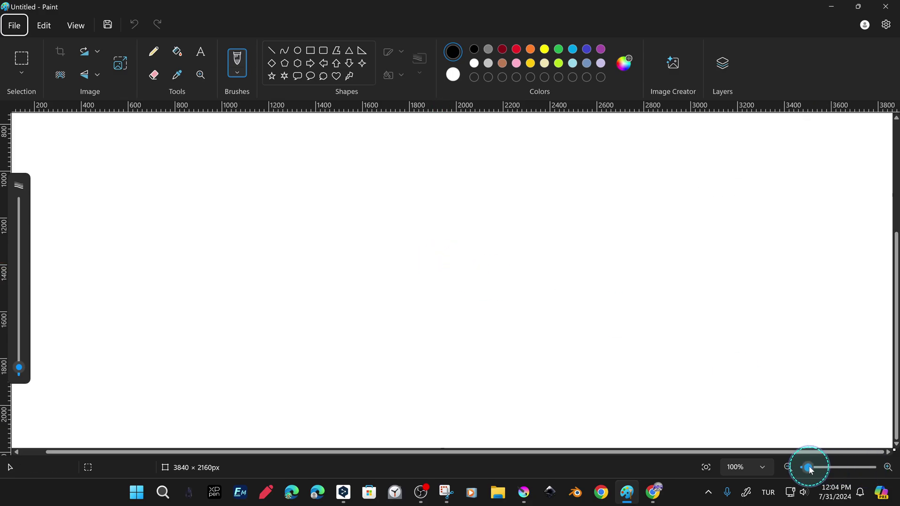
pyautogui.moveTo(807, 467)
pyautogui.mouseDown()
pyautogui.moveTo(844, 466)
pyautogui.moveTo(809, 470)
pyautogui.mouseUp()
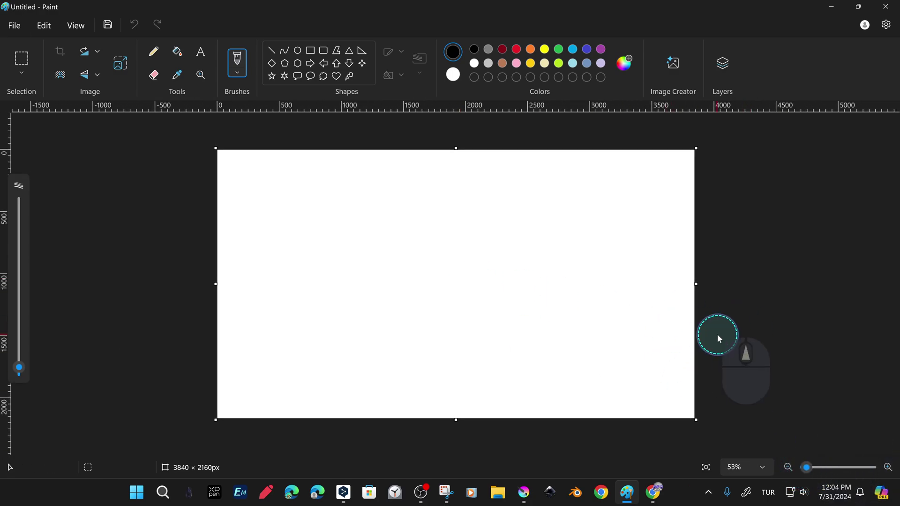
pyautogui.scroll(1, 533, 310)
pyautogui.scroll(1, 533, 309)
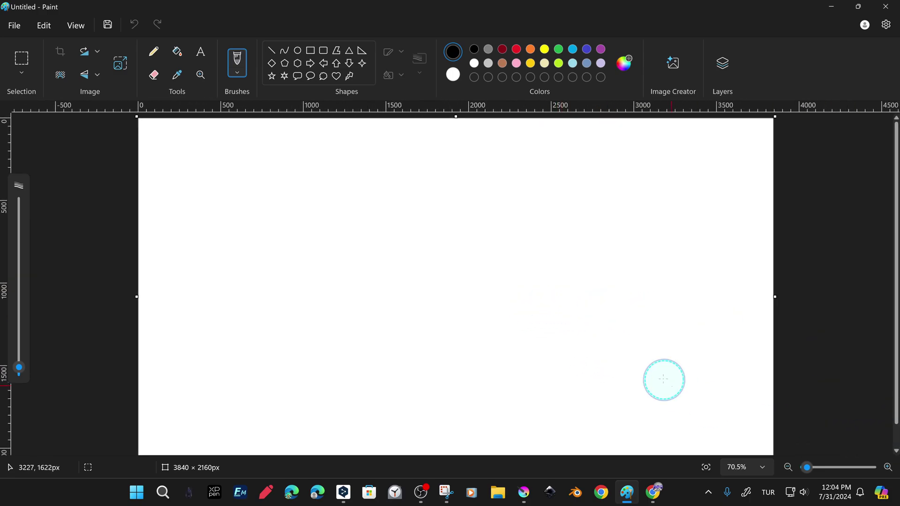
pyautogui.click(96, 302)
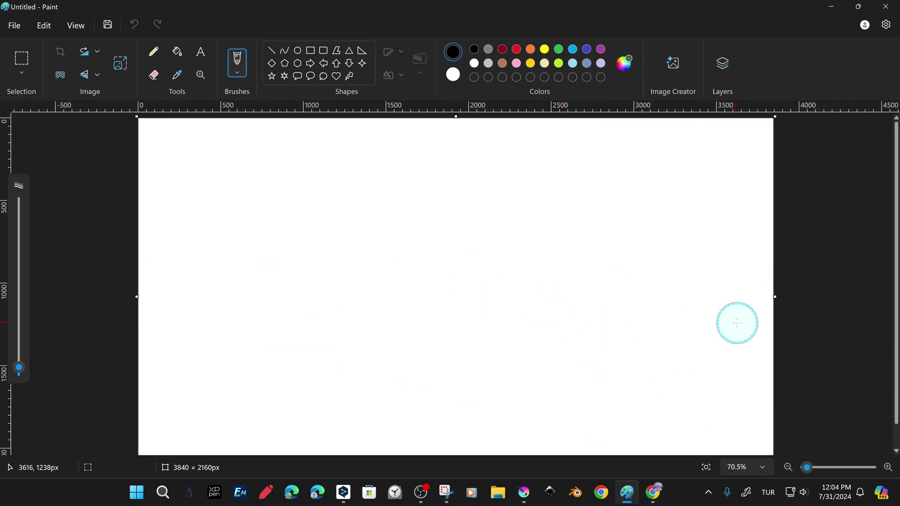
pyautogui.scroll(1, 802, 324)
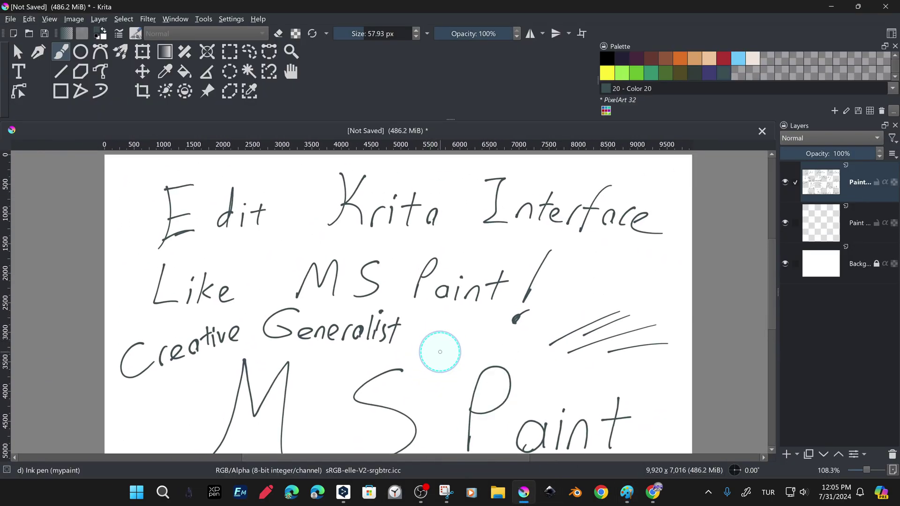
# Move around the Krita canvas, try its rotation dial, and reset the canvas rotation to 0°.
pyautogui.moveTo(442, 358)
pyautogui.mouseDown()
pyautogui.moveTo(448, 350)
pyautogui.moveTo(423, 267)
pyautogui.moveTo(436, 347)
pyautogui.moveTo(424, 310)
pyautogui.mouseUp()
pyautogui.moveTo(739, 471); pyautogui.dragTo(740, 472)
pyautogui.doubleClick(739, 473)
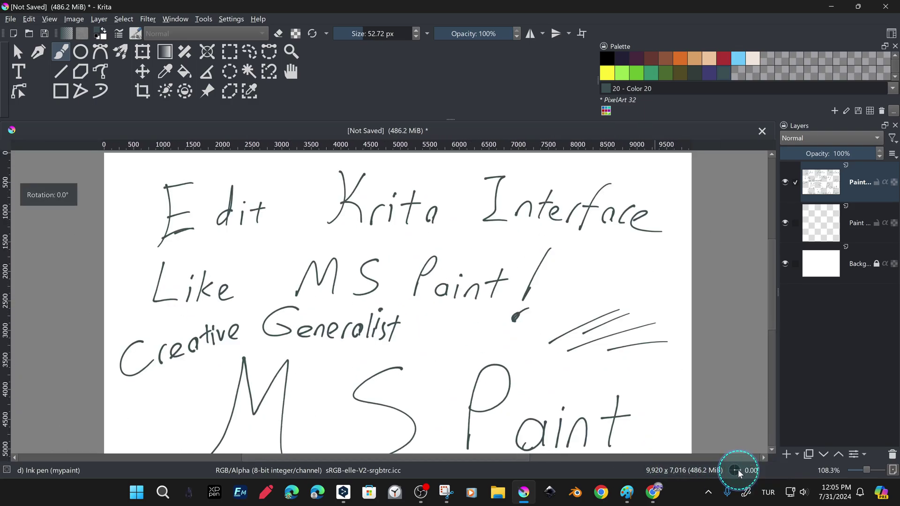
# Check Microsoft Paint for comparison, return to Krita, rotate the canvas to 29.6°, and reset the rotation.
pyautogui.click(628, 493)
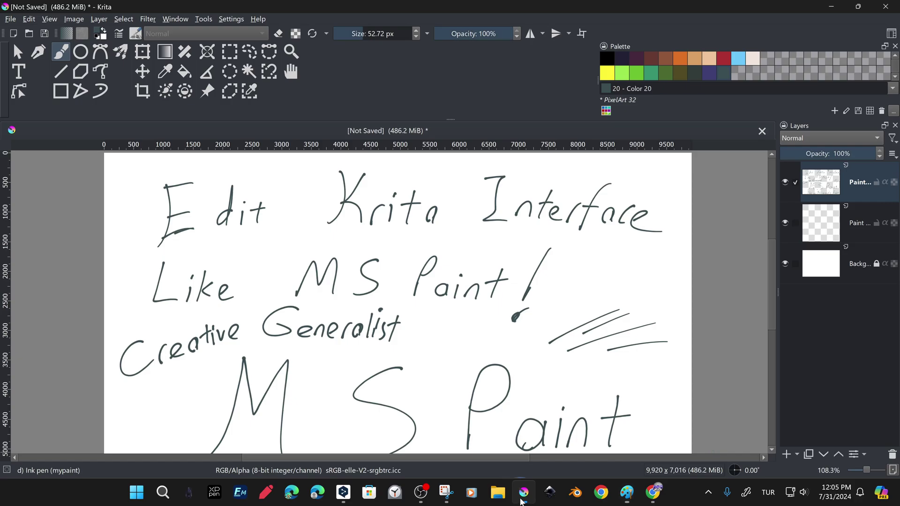
pyautogui.moveTo(466, 237)
pyautogui.mouseDown()
pyautogui.moveTo(448, 237)
pyautogui.moveTo(442, 286)
pyautogui.moveTo(480, 262)
pyautogui.mouseUp()
pyautogui.moveTo(739, 470); pyautogui.dragTo(728, 470)
pyautogui.moveTo(350, 288); pyautogui.dragTo(348, 295)
pyautogui.moveTo(740, 469); pyautogui.dragTo(740, 472)
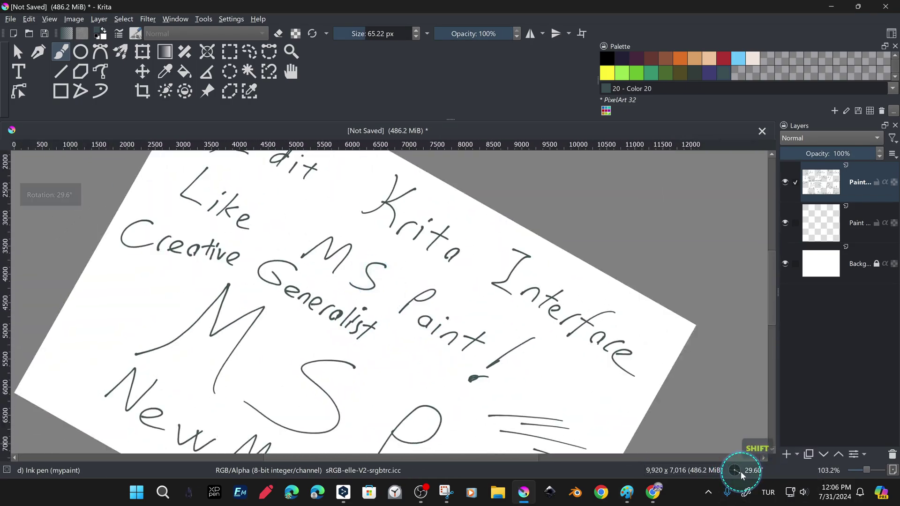
pyautogui.doubleClick(739, 472)
pyautogui.moveTo(387, 312); pyautogui.dragTo(410, 287)
# Resize the docker area above the canvas so the toolbox takes four rows and the Ps palette two.
pyautogui.moveTo(456, 127); pyautogui.dragTo(456, 113)
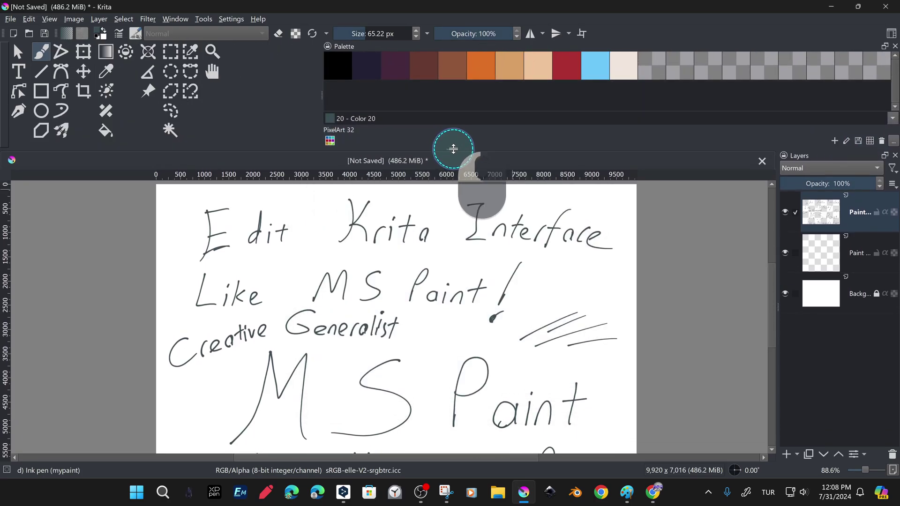
pyautogui.moveTo(454, 149); pyautogui.dragTo(462, 125)
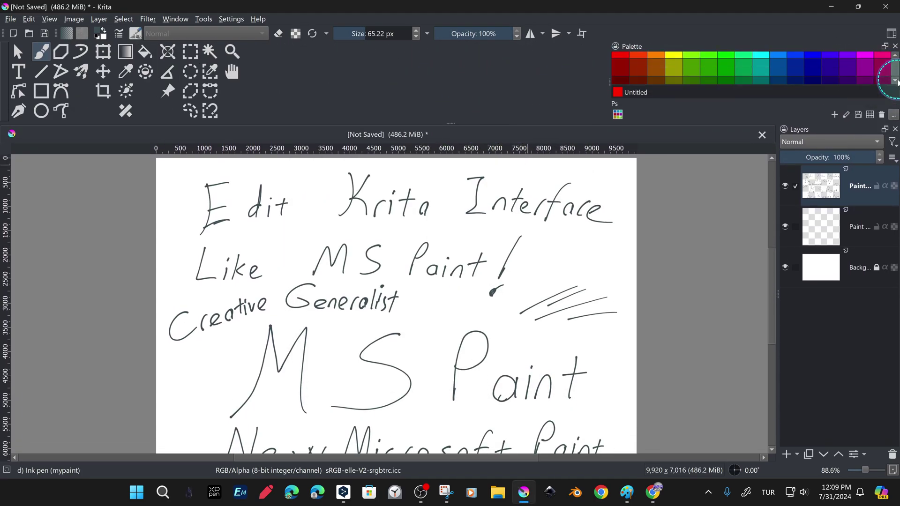
pyautogui.moveTo(896, 79); pyautogui.dragTo(896, 77)
pyautogui.moveTo(465, 123); pyautogui.dragTo(466, 131)
pyautogui.moveTo(466, 131); pyautogui.dragTo(465, 123)
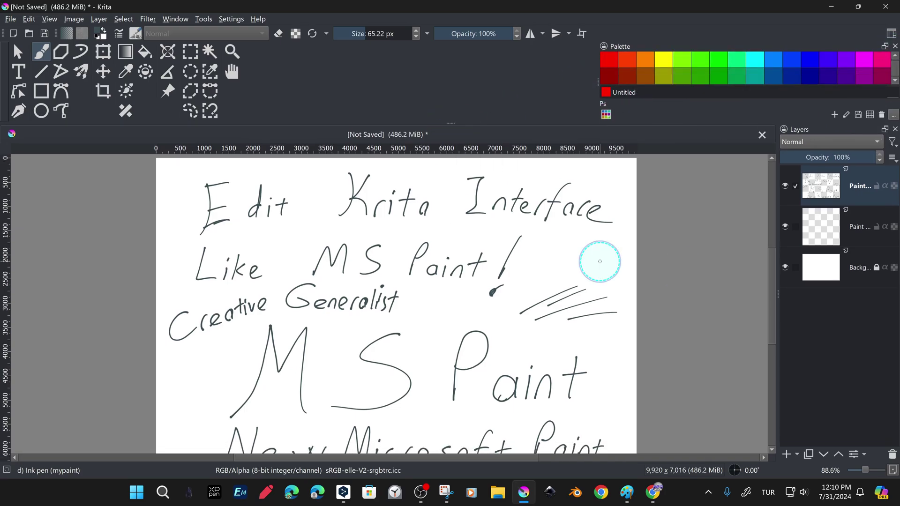
# Try the foreground colour selector and set the brush colour to blue (#000fff).
pyautogui.moveTo(600, 261)
pyautogui.mouseDown()
pyautogui.moveTo(432, 318)
pyautogui.moveTo(731, 283)
pyautogui.mouseUp()
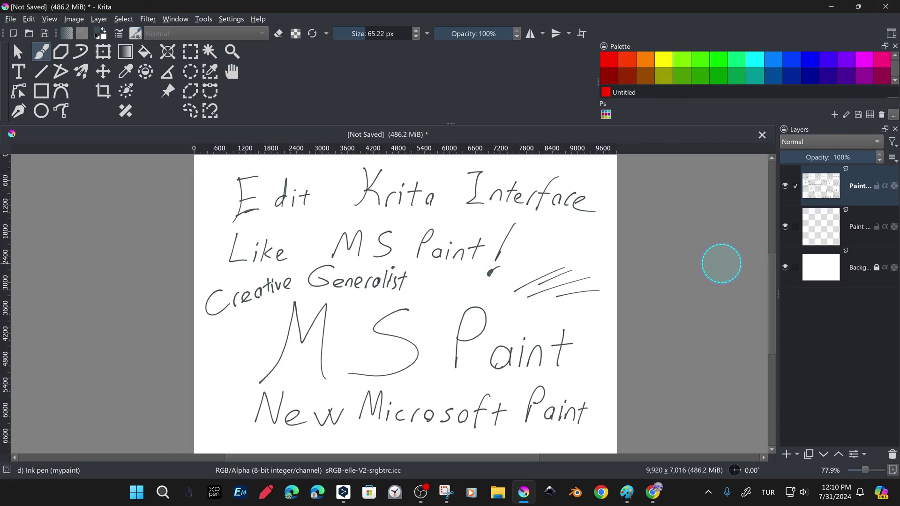
pyautogui.click(100, 33)
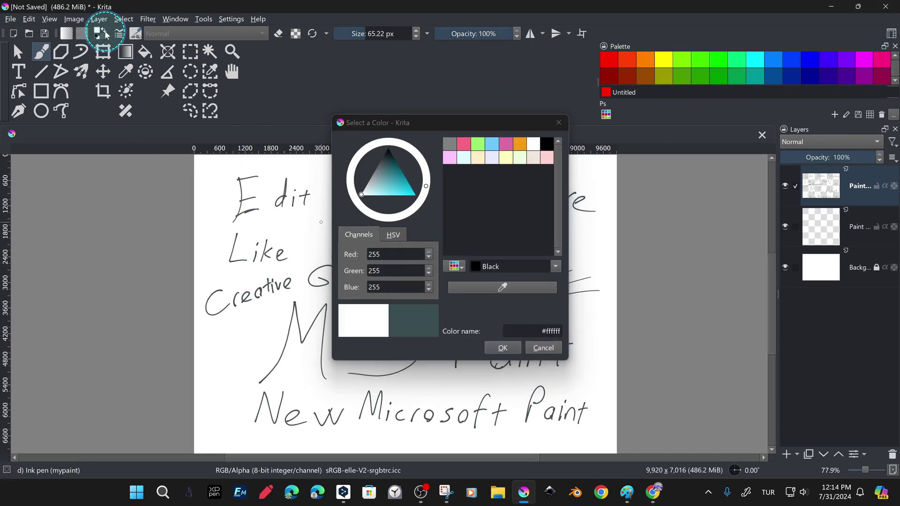
pyautogui.press('Escape')
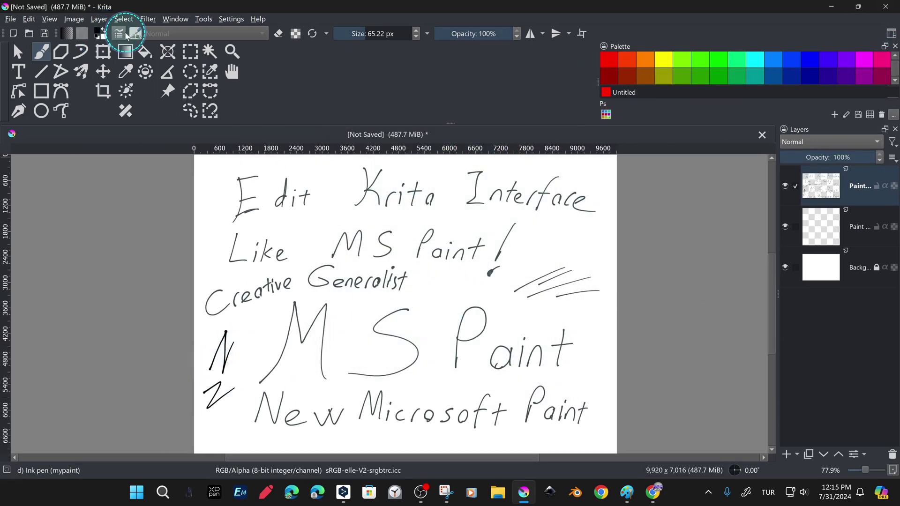
pyautogui.click(127, 36)
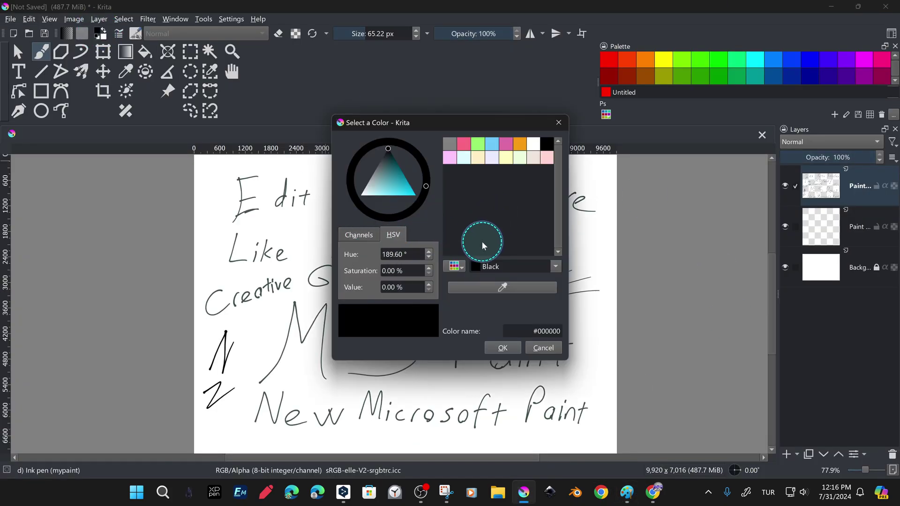
pyautogui.click(430, 205)
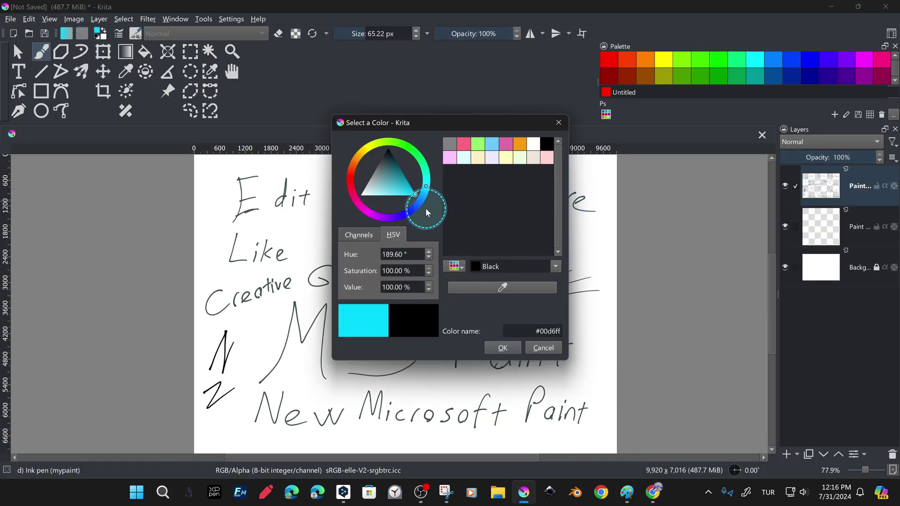
pyautogui.press('Return')
# Draw a blue exclamation mark after the words "Creative Generalist", undoing strokes where needed.
pyautogui.click(626, 493)
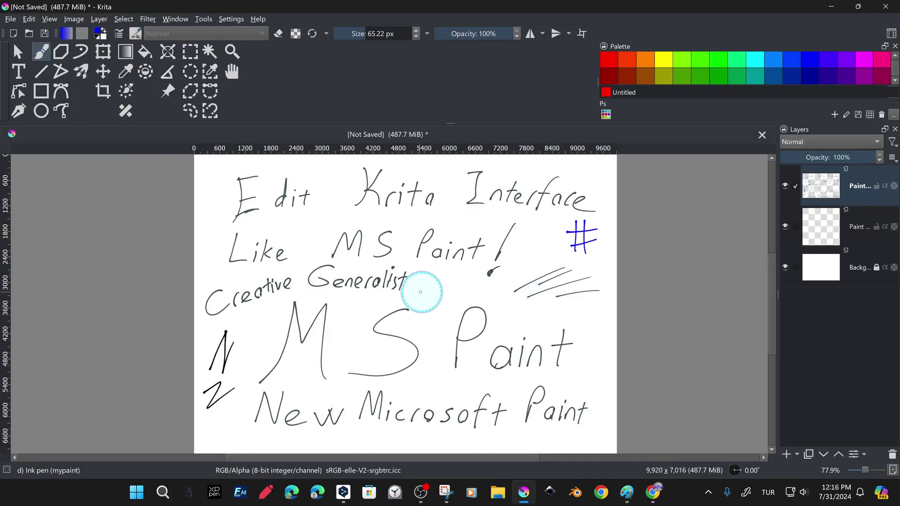
pyautogui.moveTo(420, 292); pyautogui.dragTo(430, 265)
pyautogui.hotkey('ctrl', 'z')
pyautogui.hotkey('ctrl', 'z')
pyautogui.click(409, 297)
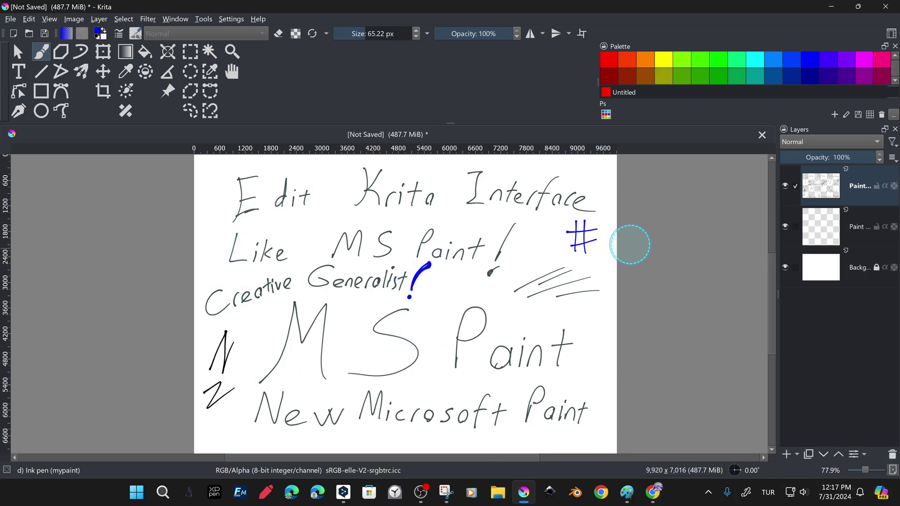
# Check Microsoft Paint for comparison, return to Krita, and save the current layout as a workspace named MSPaintV1.
pyautogui.click(627, 493)
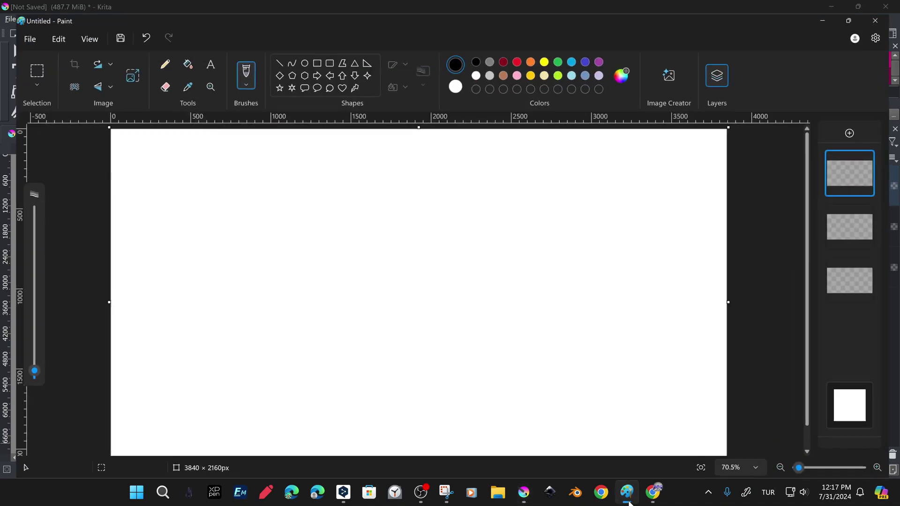
pyautogui.click(628, 494)
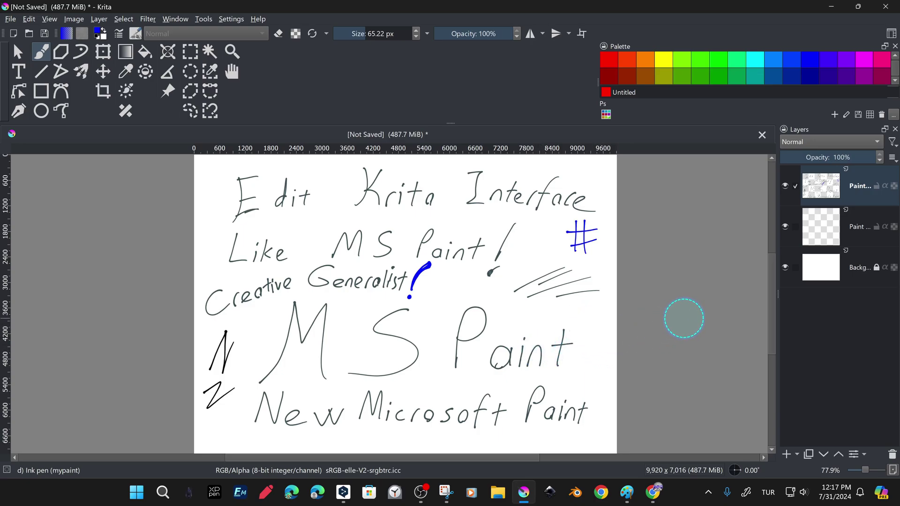
pyautogui.click(892, 33)
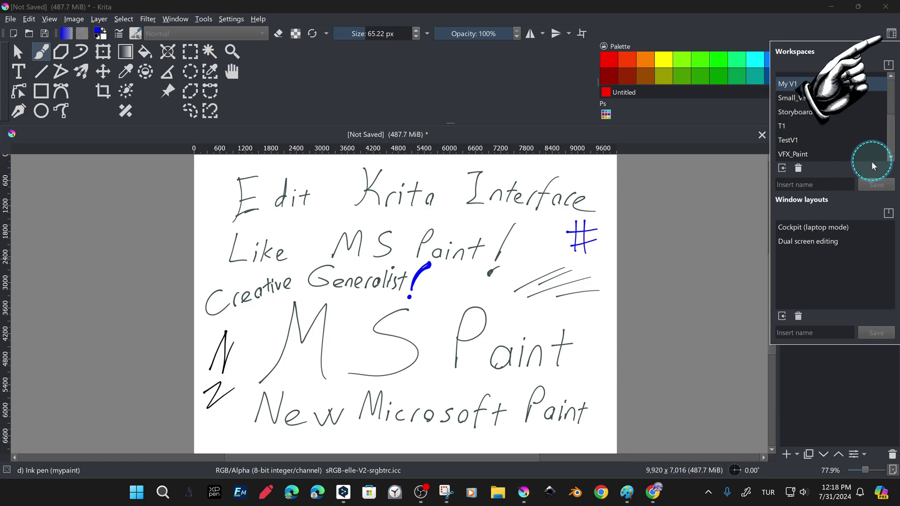
pyautogui.click(813, 184)
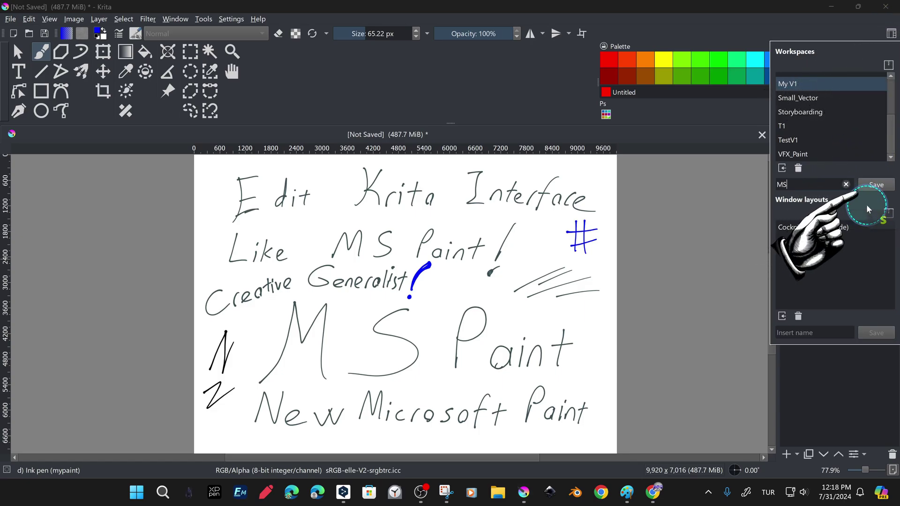
pyautogui.write('MSPaintV1')
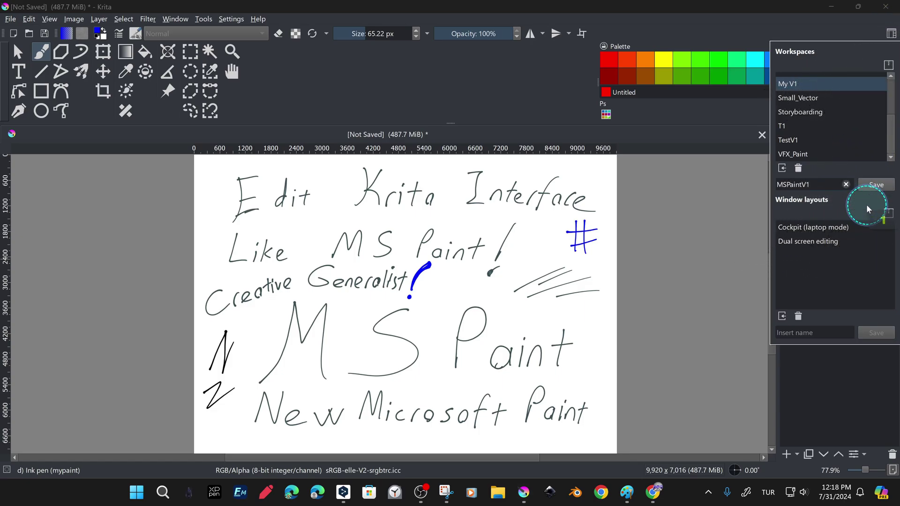
pyautogui.click(887, 184)
# Browse the saved workspaces and try out Small_Vector followed by Big_Paint.
pyautogui.click(891, 34)
pyautogui.click(892, 35)
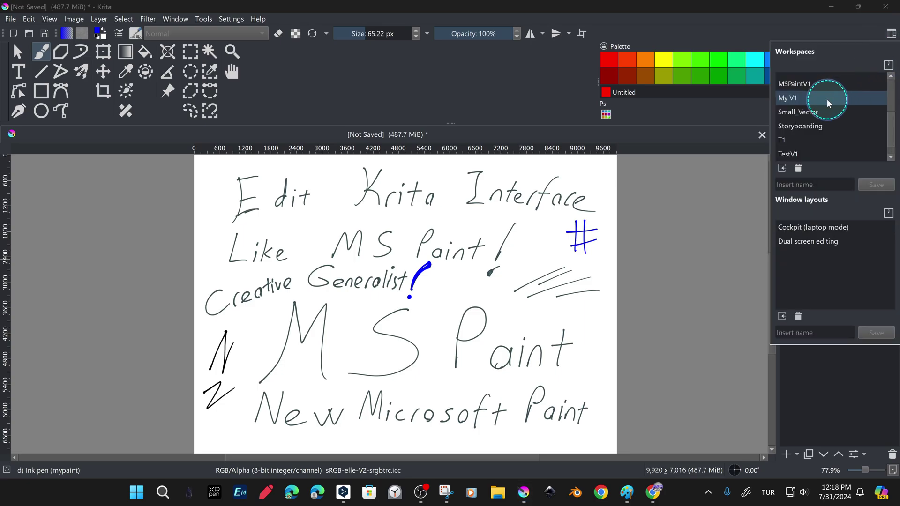
pyautogui.scroll(3, 834, 120)
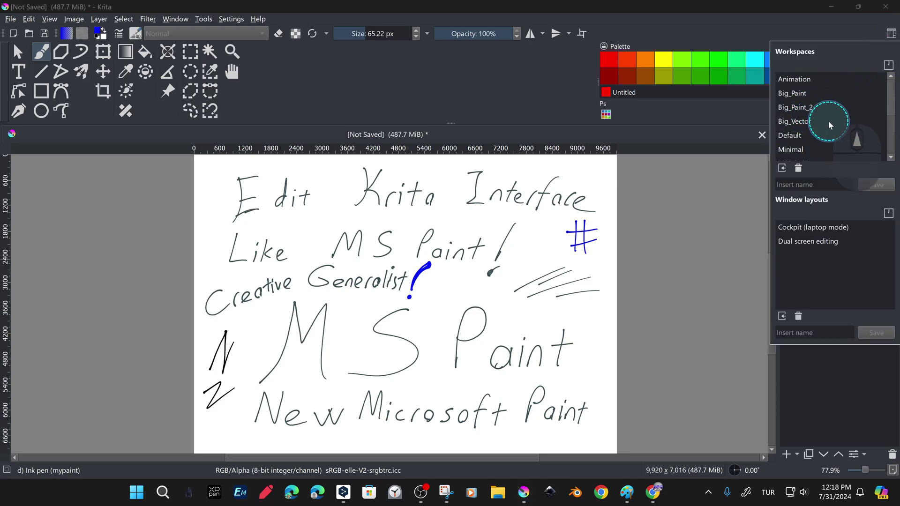
pyautogui.scroll(-3, 824, 120)
pyautogui.click(809, 112)
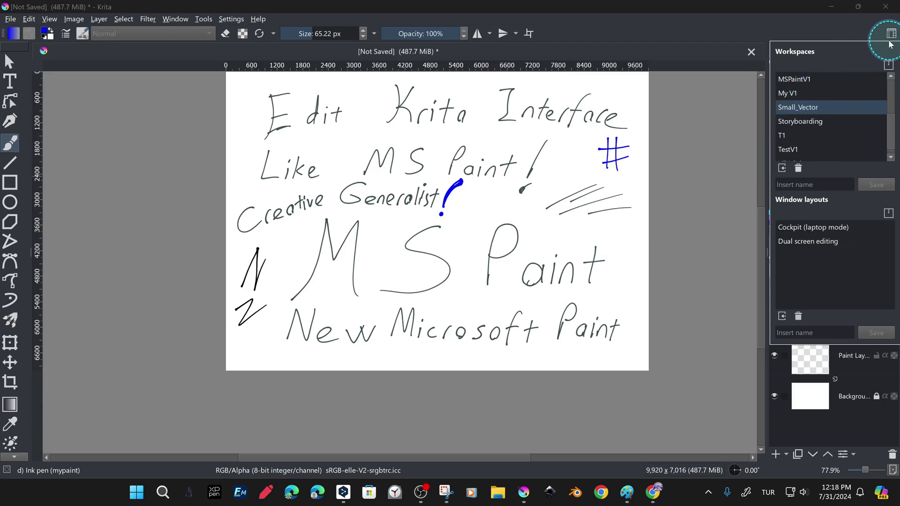
pyautogui.click(859, 34)
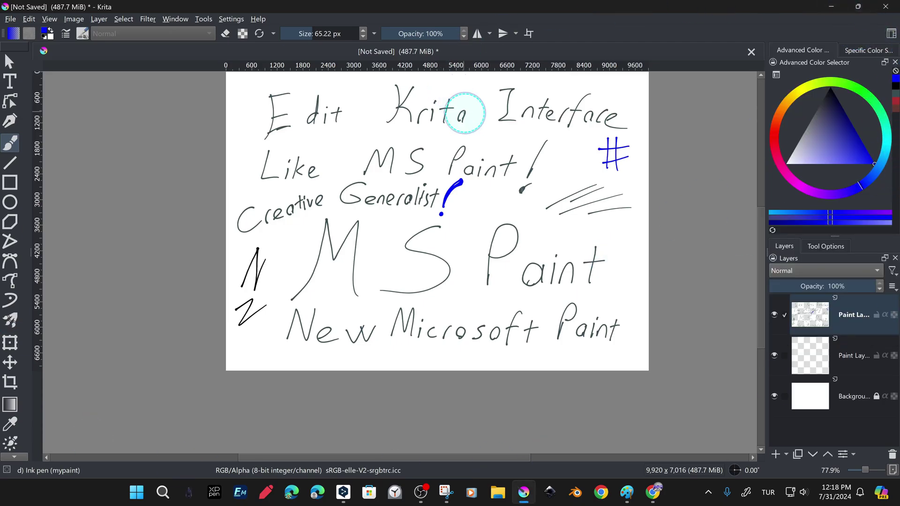
pyautogui.click(892, 34)
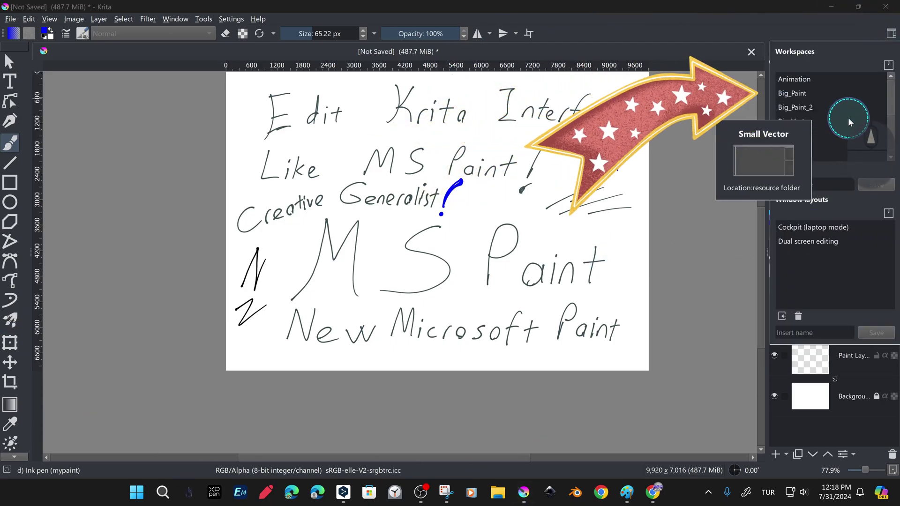
pyautogui.click(799, 94)
pyautogui.click(813, 34)
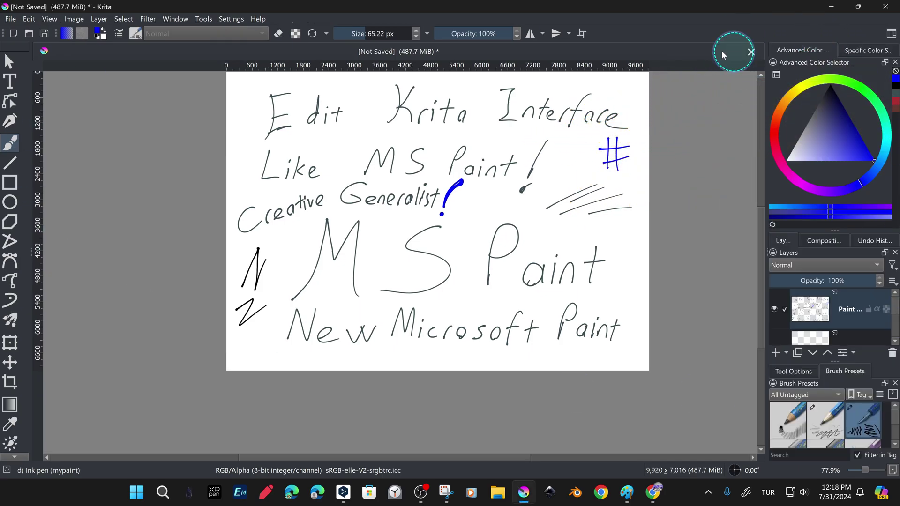
# Load the Big_Paint_2 workspace and view its Specific and Advanced Color Selector dockers.
pyautogui.click(892, 34)
pyautogui.click(814, 95)
pyautogui.click(814, 34)
pyautogui.click(105, 215)
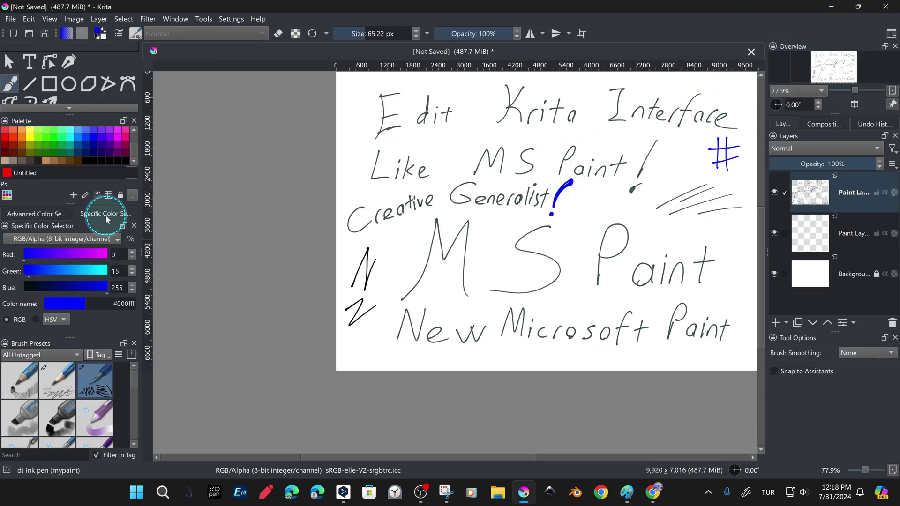
pyautogui.click(38, 214)
# Try out the Default workspace and the Minimal workspace.
pyautogui.click(892, 33)
pyautogui.click(816, 135)
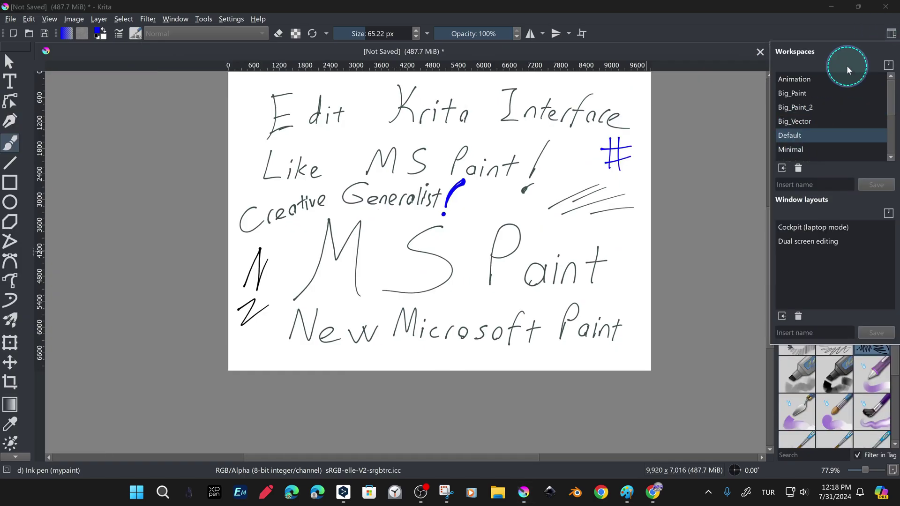
pyautogui.click(828, 37)
pyautogui.click(892, 34)
pyautogui.click(890, 35)
pyautogui.click(892, 34)
pyautogui.click(892, 34)
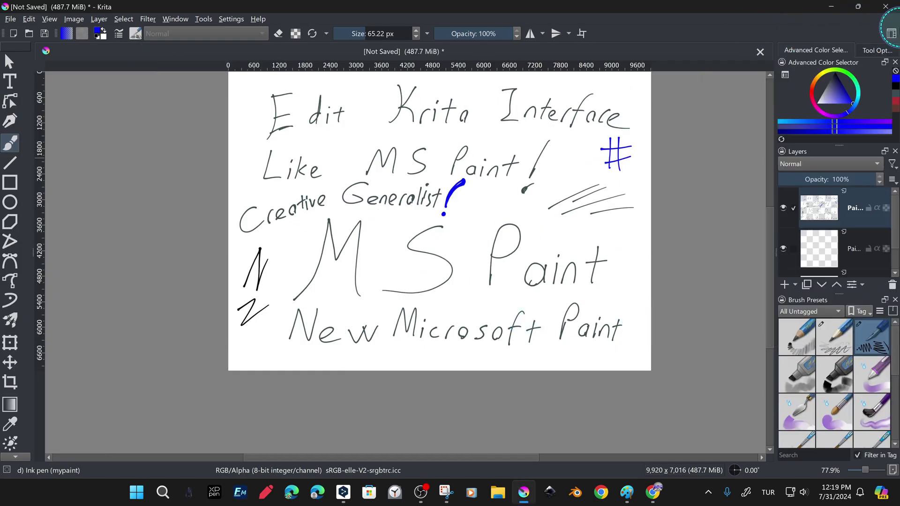
pyautogui.click(892, 33)
pyautogui.click(802, 149)
pyautogui.click(513, 348)
# Load the My V1 workspace and bring its Brush Presets docker to the front.
pyautogui.click(889, 33)
pyautogui.scroll(-2, 805, 140)
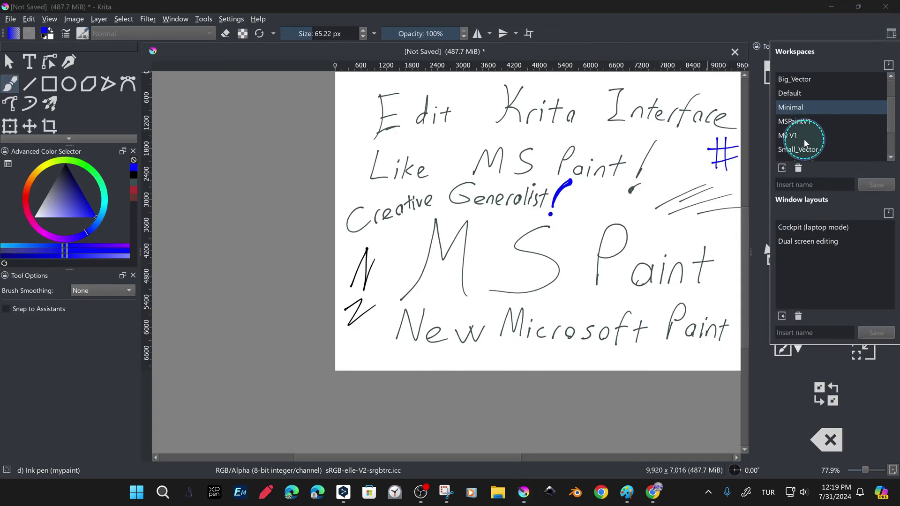
pyautogui.click(804, 142)
pyautogui.click(747, 36)
pyautogui.click(762, 250)
# Show the Quick Settings Docker, group it with the Brush Presets docker, and order it directly after Brush Presets.
pyautogui.click(232, 18)
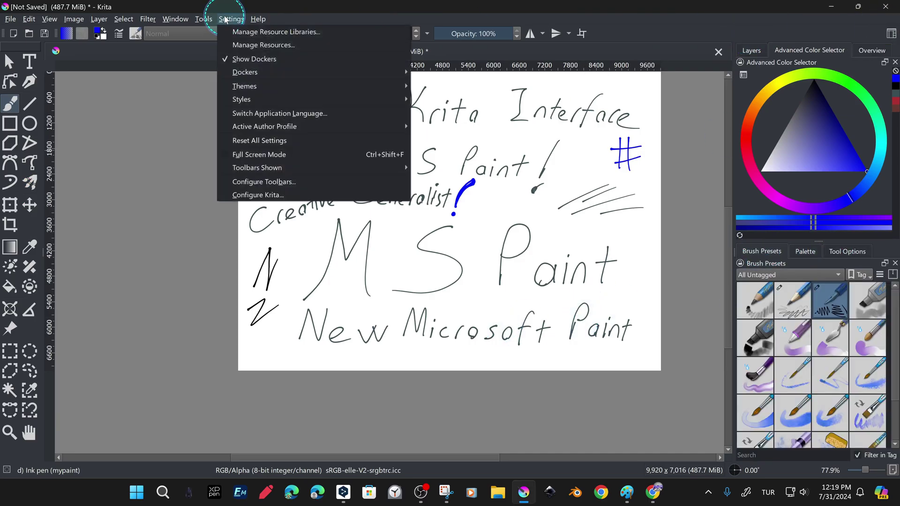
pyautogui.moveTo(281, 71)
pyautogui.click(420, 343)
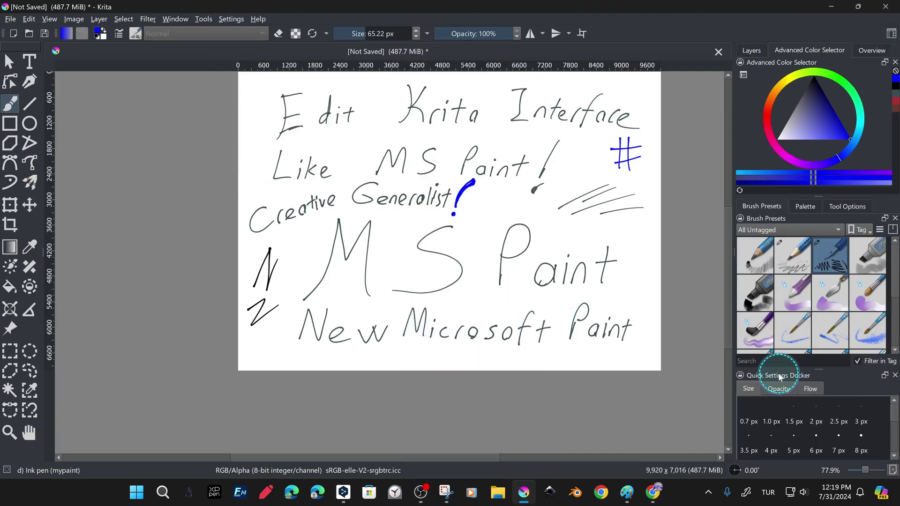
pyautogui.click(801, 249)
pyautogui.click(760, 251)
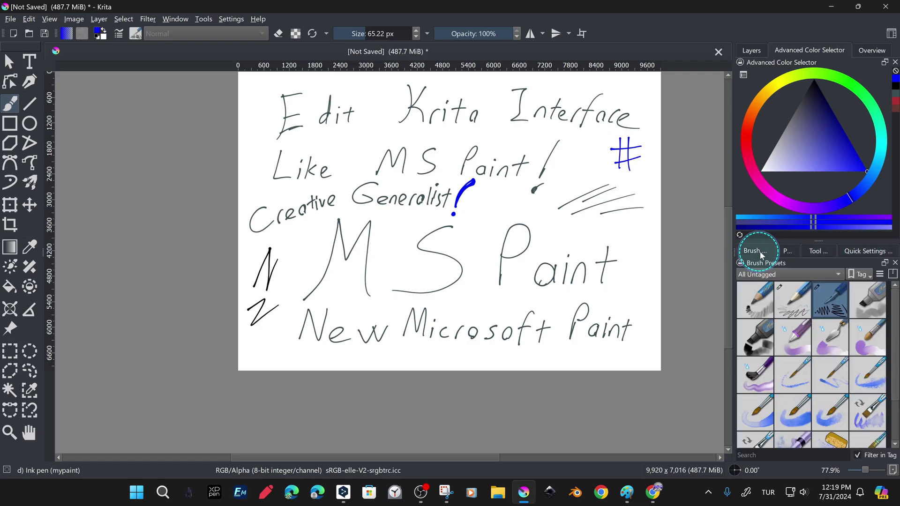
pyautogui.moveTo(868, 251); pyautogui.dragTo(806, 251)
pyautogui.click(872, 249)
pyautogui.click(756, 250)
# Save the modified docker layout as a new workspace named MyV2.
pyautogui.click(891, 35)
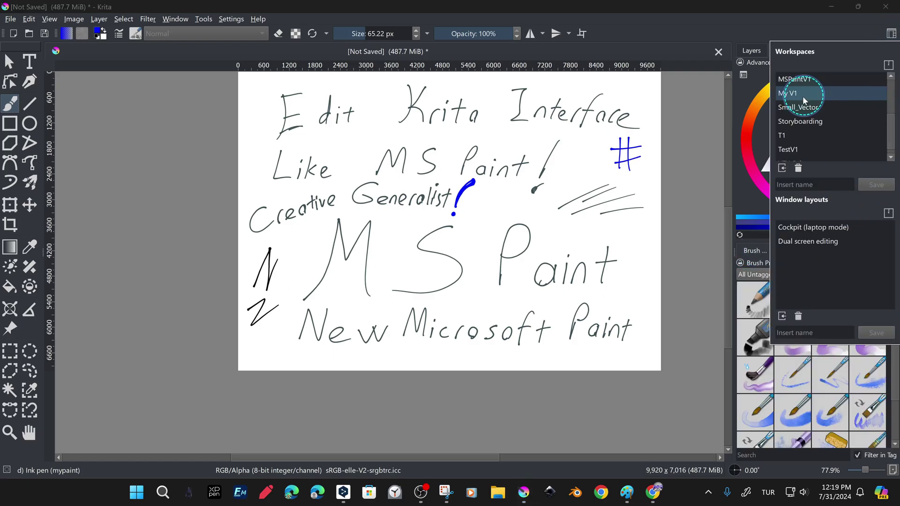
pyautogui.click(832, 190)
pyautogui.write('MYv2')
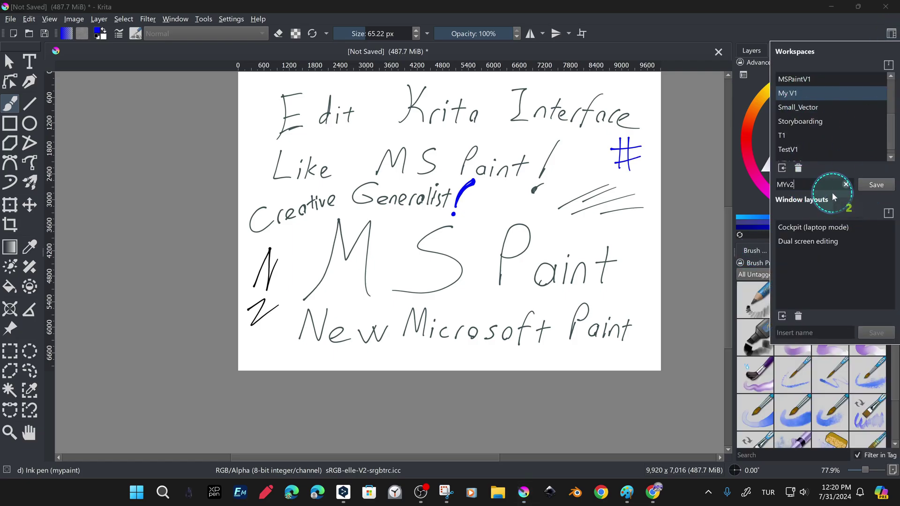
pyautogui.press('BackSpace')
pyautogui.press('BackSpace')
pyautogui.press('BackSpace')
pyautogui.write('yV2')
pyautogui.click(876, 185)
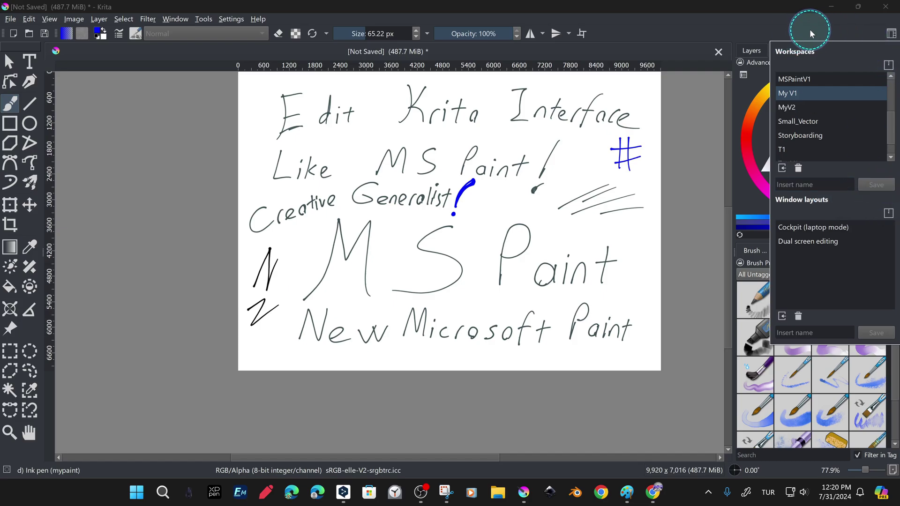
pyautogui.click(738, 37)
# View the Quick Settings, Brush Presets, Palette, Tool Options and Layers dockers in turn.
pyautogui.click(806, 251)
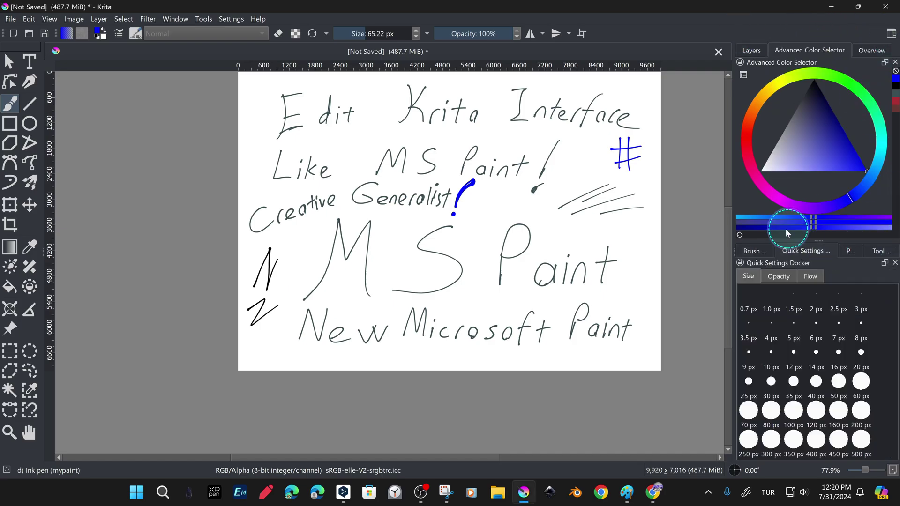
pyautogui.click(755, 251)
pyautogui.click(851, 251)
pyautogui.click(880, 251)
pyautogui.click(751, 50)
# Load the MSPaintV1 workspace, compare it with Microsoft Paint, and return to Krita.
pyautogui.click(891, 33)
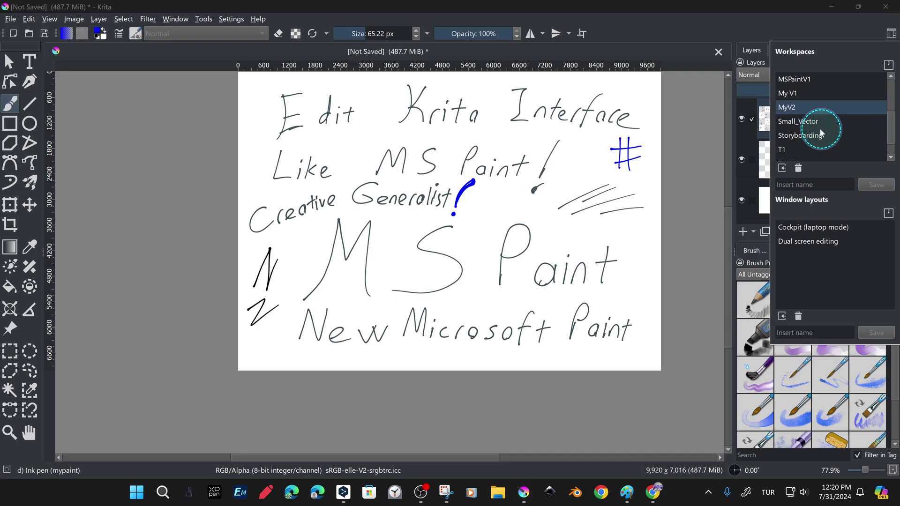
pyautogui.click(810, 97)
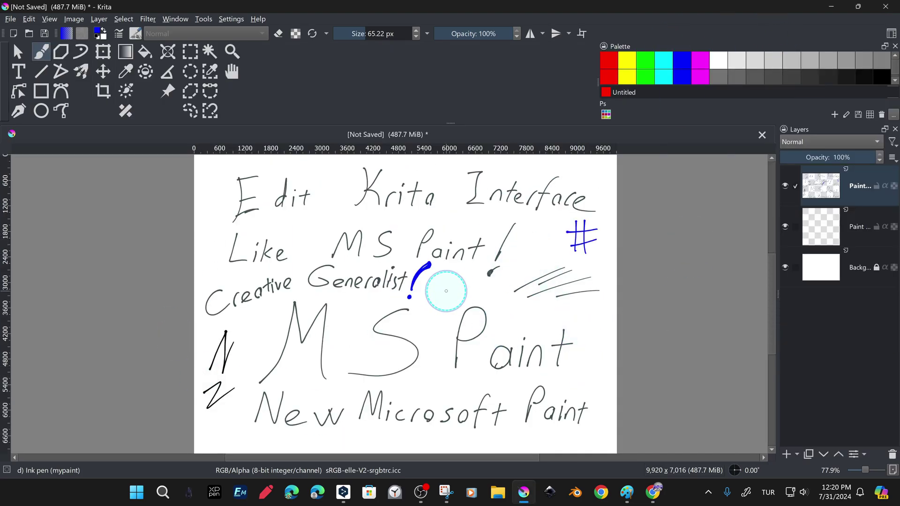
pyautogui.click(627, 492)
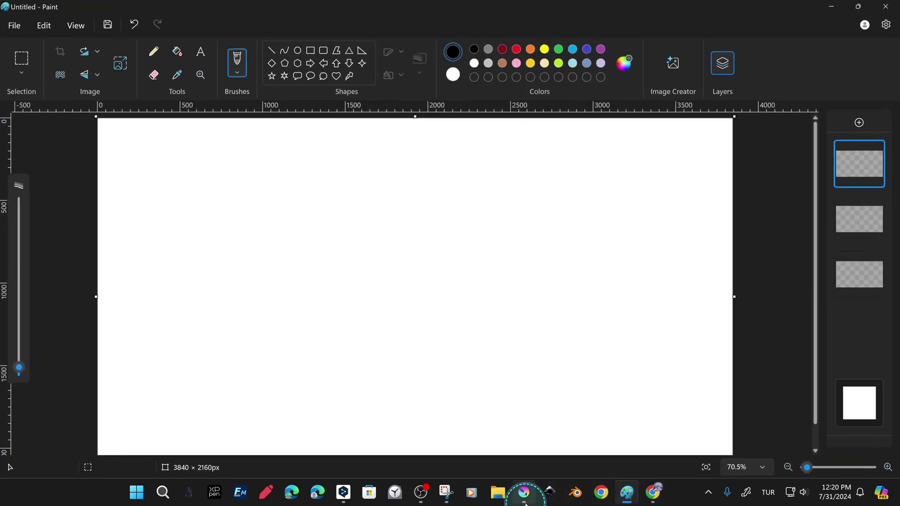
pyautogui.click(524, 503)
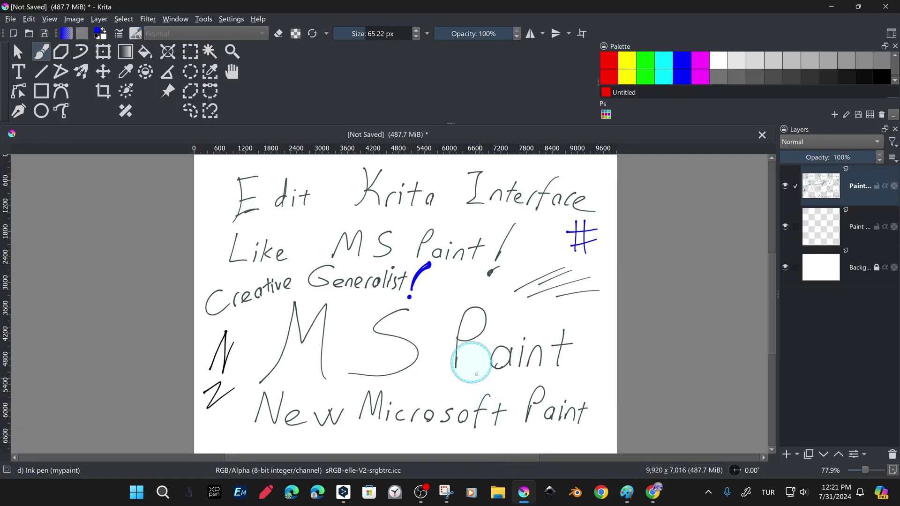